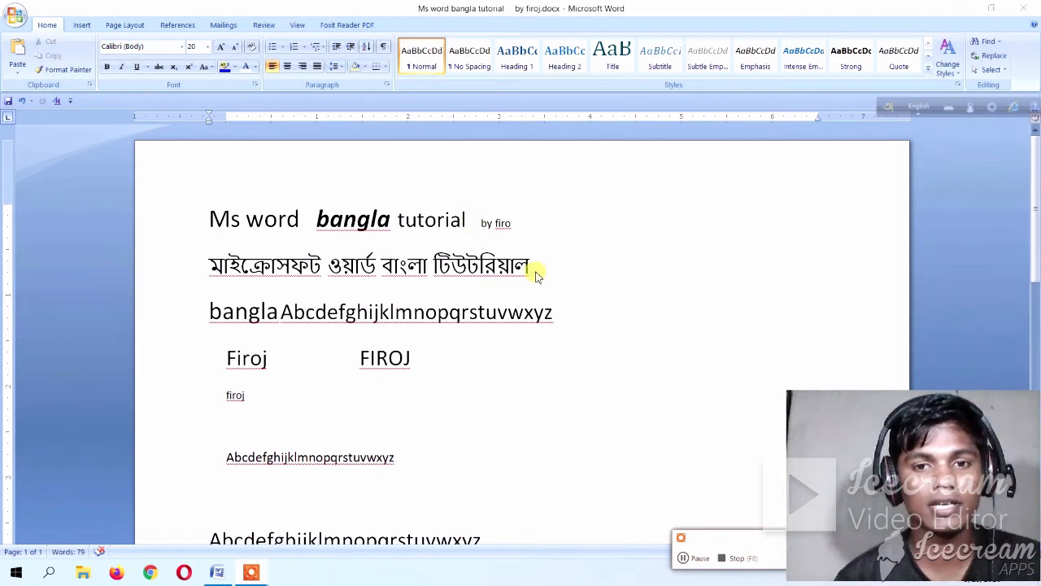
Cut the last word টিউটরিয়াল from the Bengali line, and move বাংলা by cut and paste farther along that line.
left_click_drag(525, 265, 439, 266)
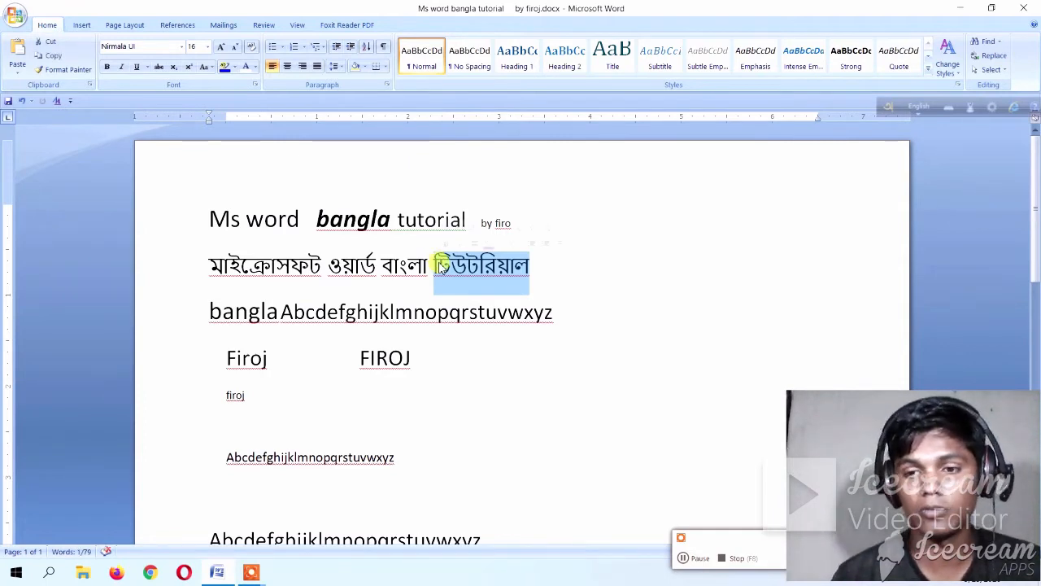
left_click(50, 46)
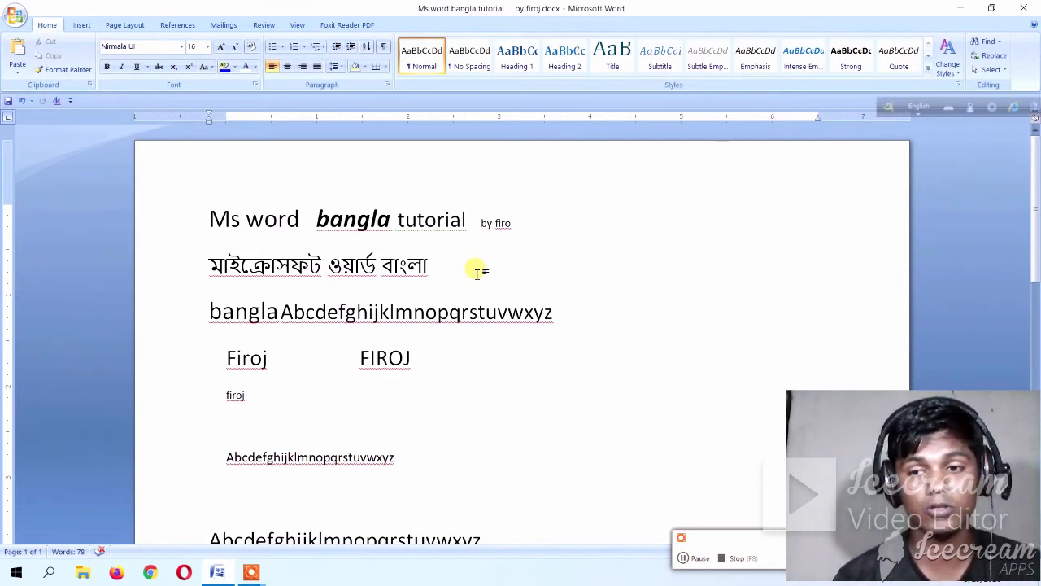
left_click_drag(432, 263, 379, 259)
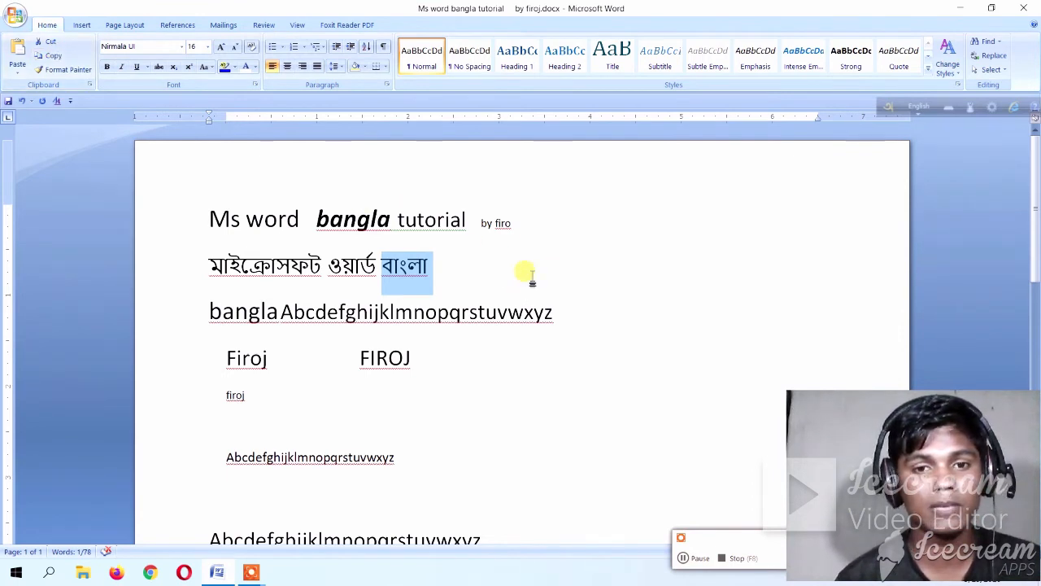
key("ctrl+x")
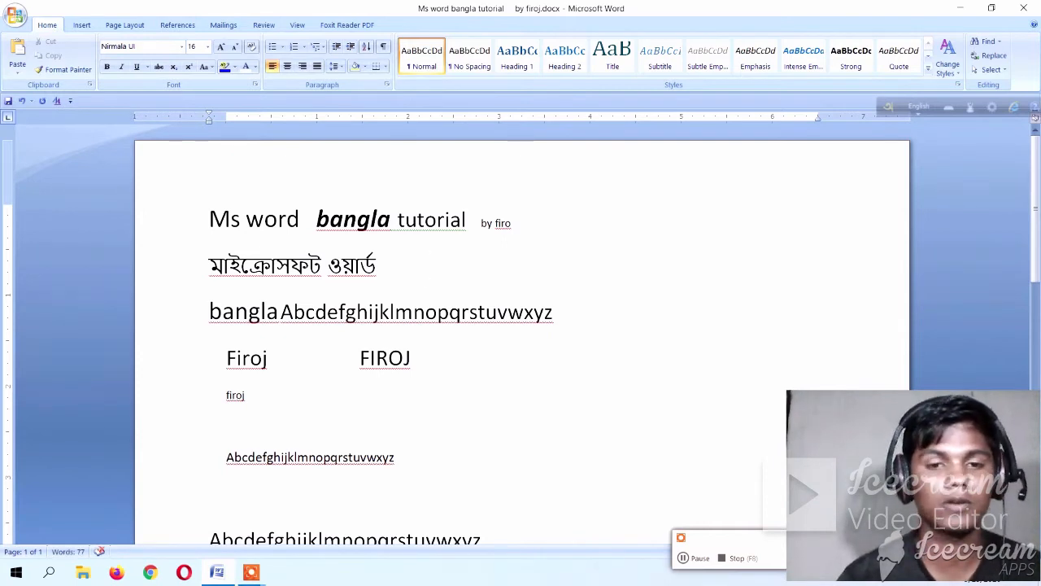
key("ctrl+v")
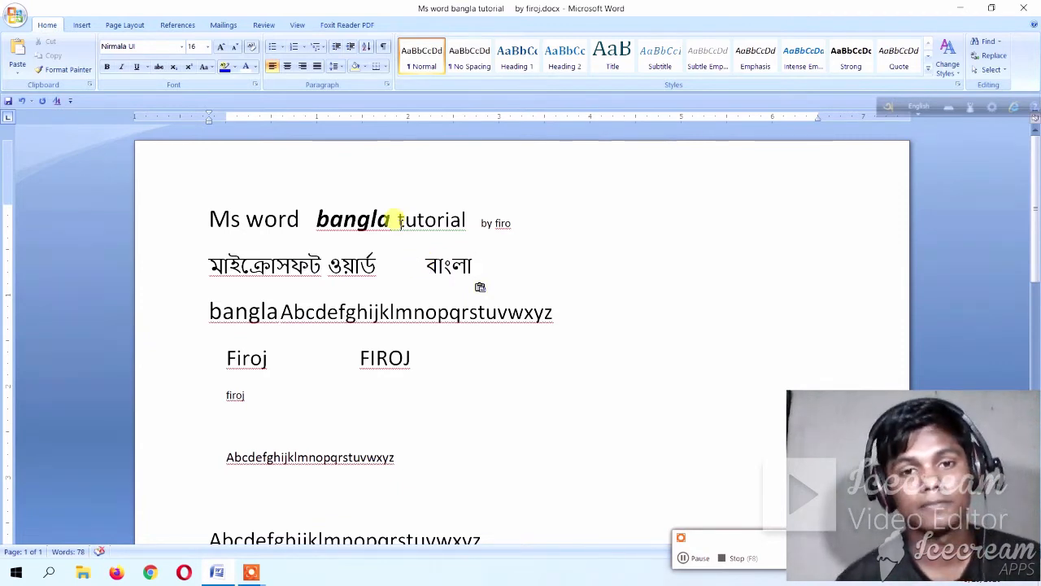
Paste another copy of বাংলা on the empty line just above the small alphabet line, and select it.
left_click(414, 422)
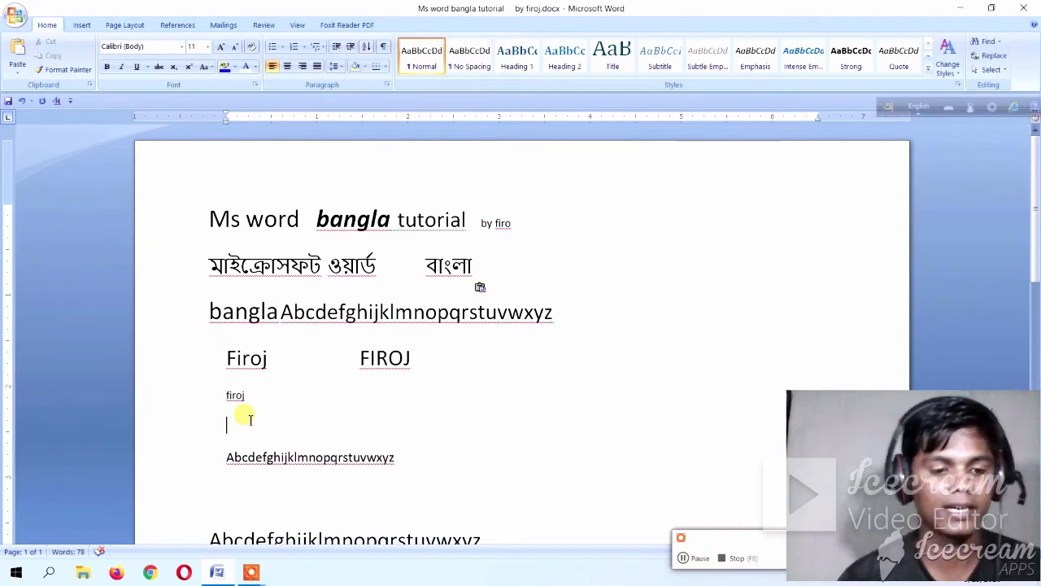
key("ctrl+v")
double_click(245, 427)
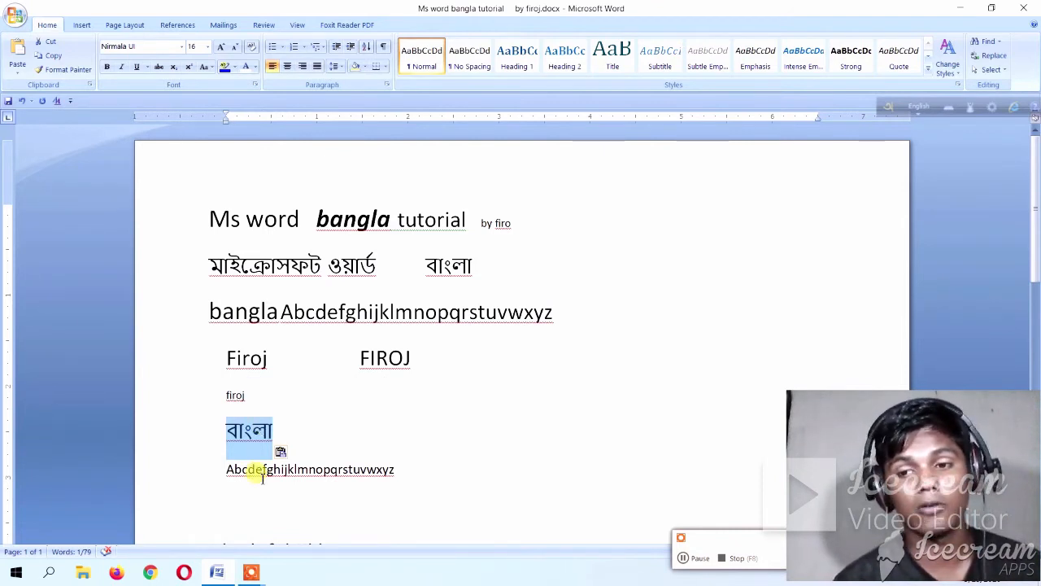
Paste বাংলা on the empty line directly above the paragraph beginning "Mim ami tomai".
scroll(439, 425, "down", 5)
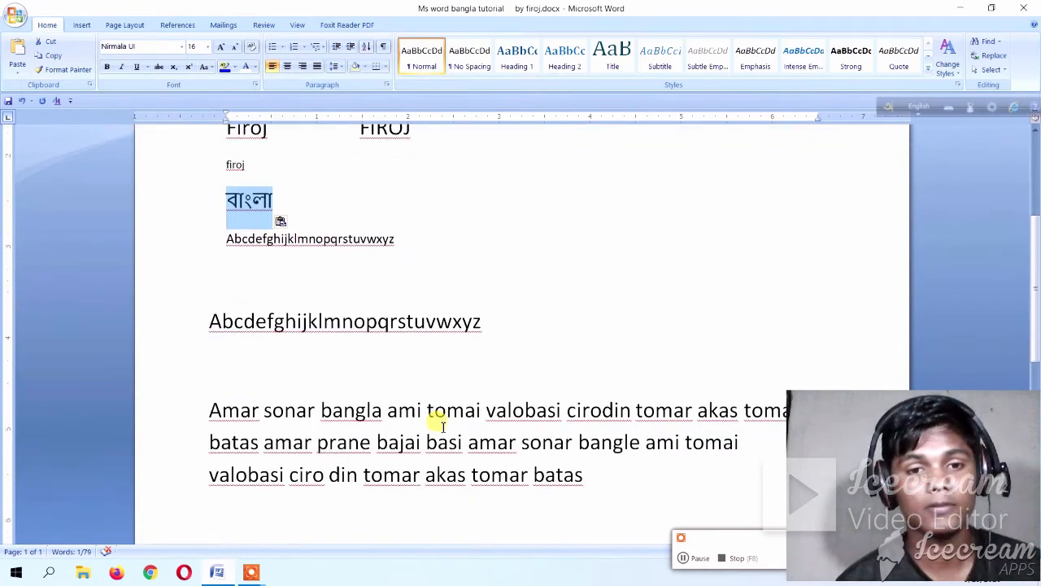
scroll(439, 423, "down", 8)
scroll(434, 423, "up", 3)
left_click(406, 303)
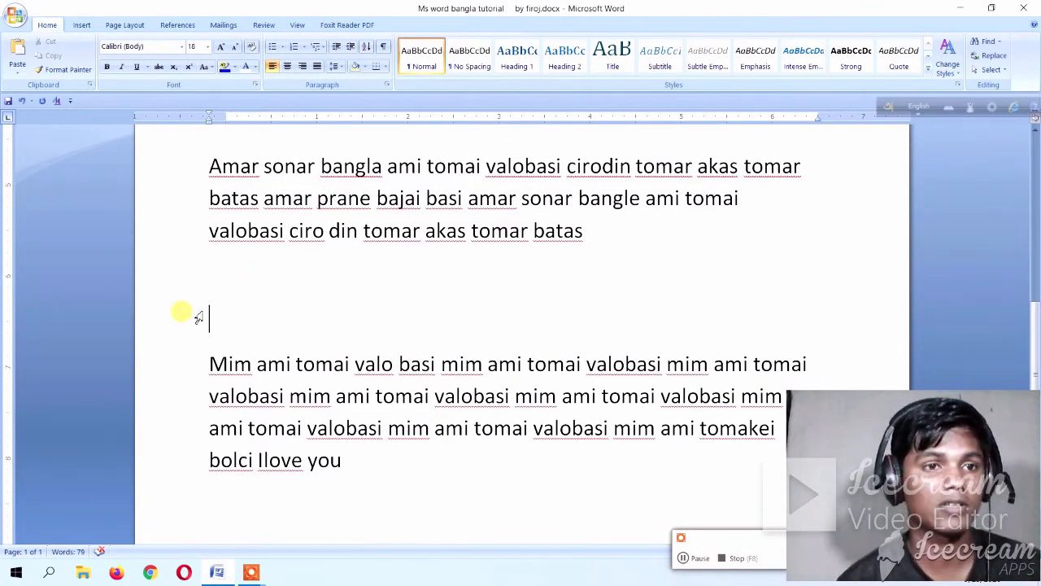
left_click(20, 68)
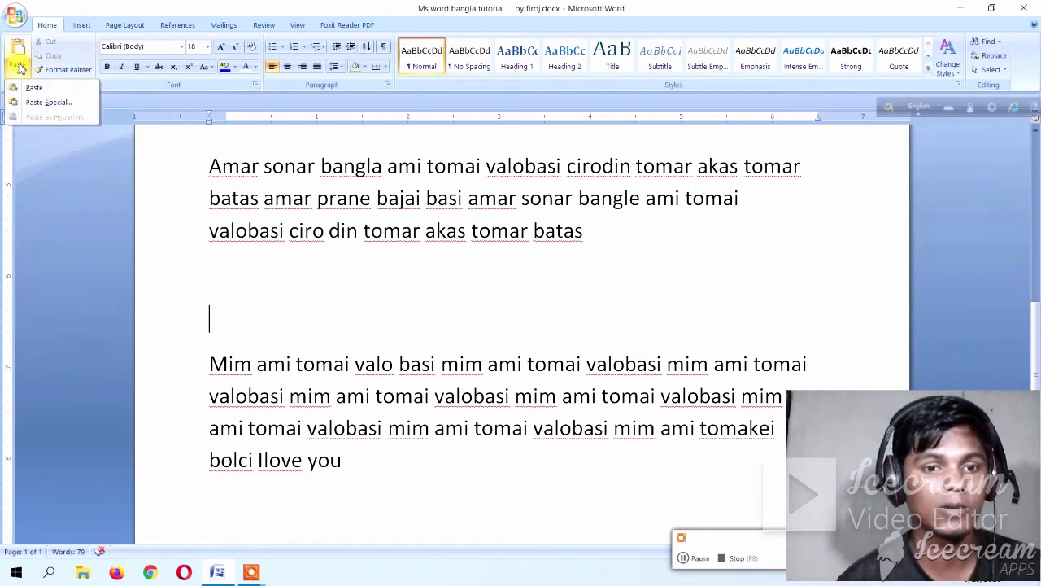
left_click(33, 87)
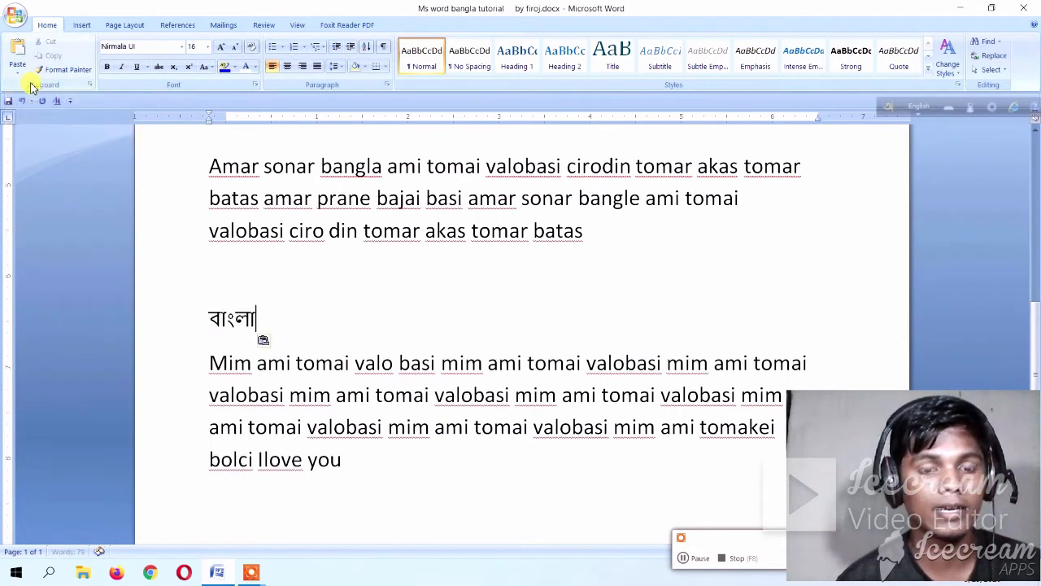
left_click(17, 70)
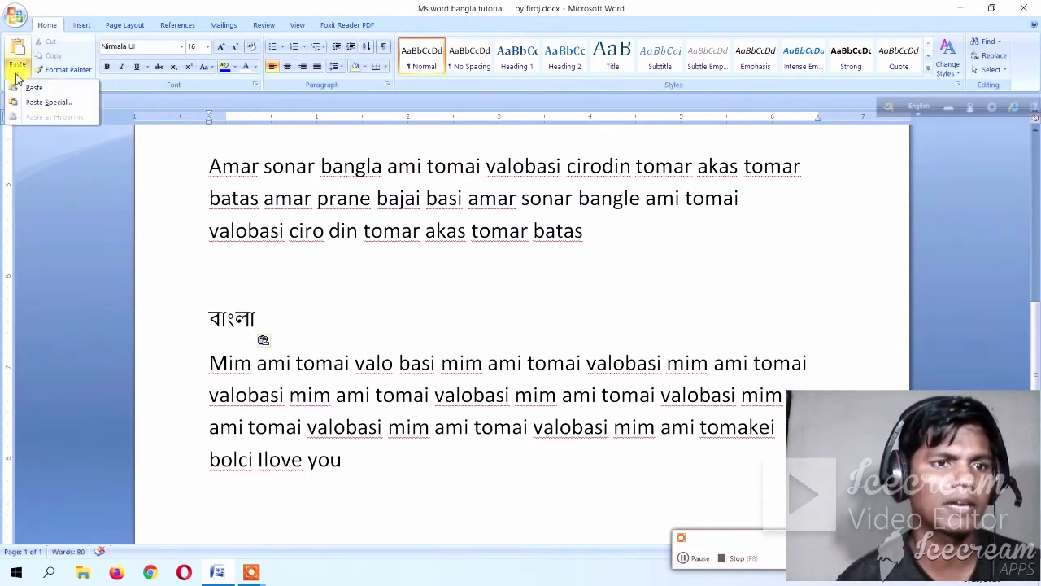
left_click(39, 132)
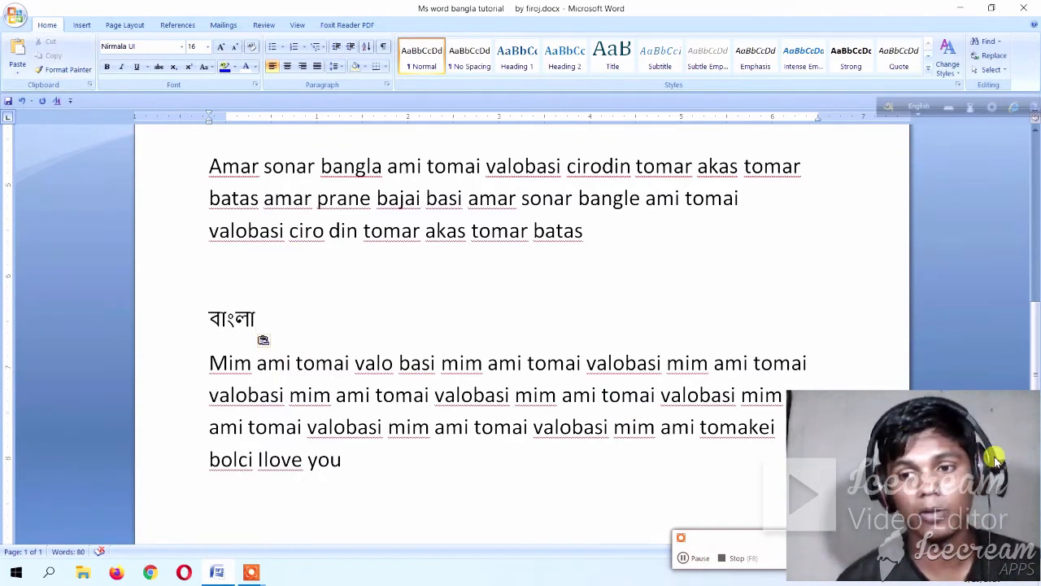
Use Format Painter to copy the title word "bangla"'s formatting to the author byline, বাংলা in the second line, "tutorial" and "Ms word".
scroll(417, 292, "up", 10)
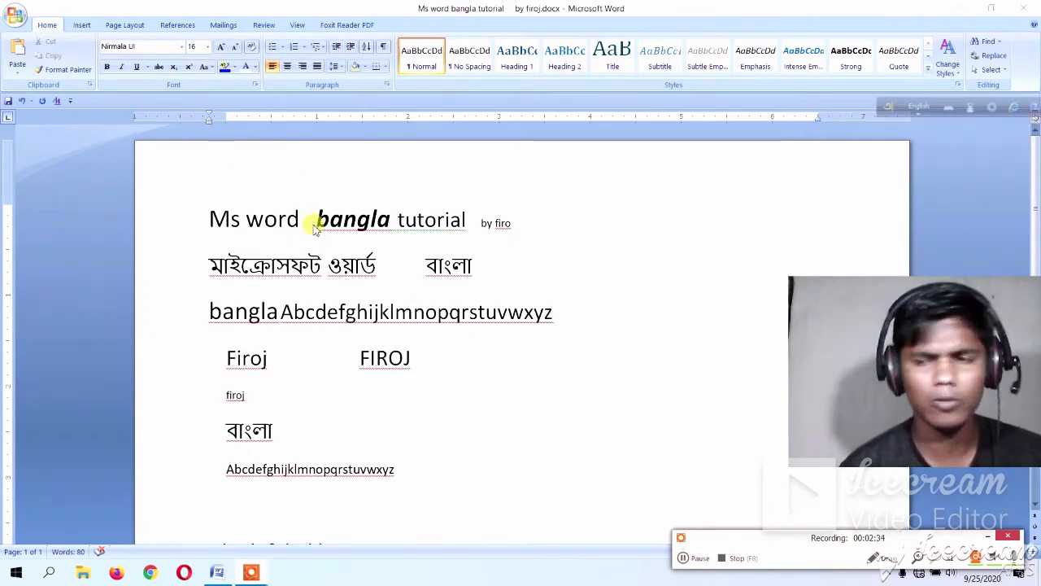
double_click(394, 221)
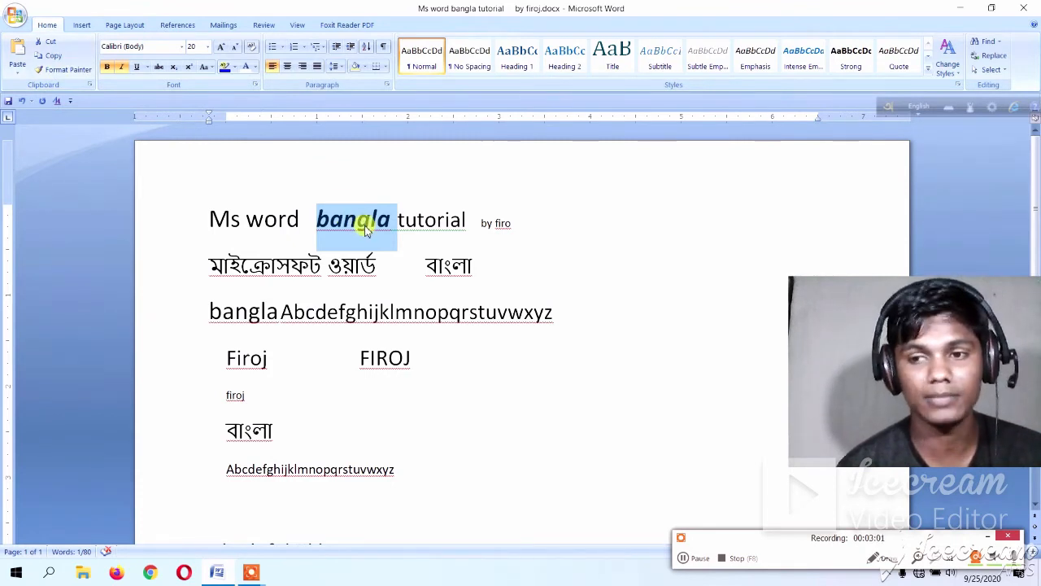
left_click(68, 70)
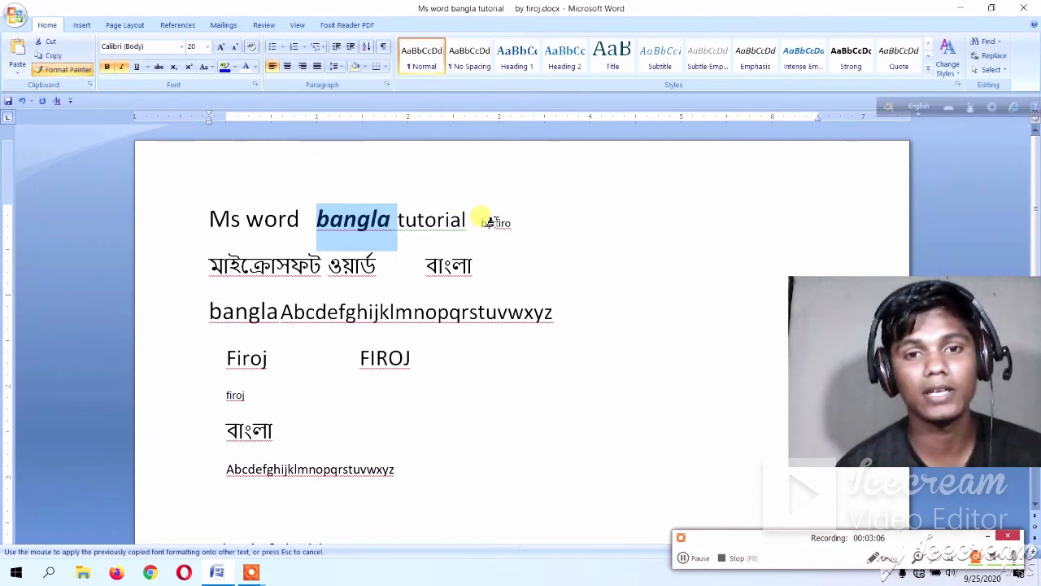
mouse_move(493, 223)
left_mouse_down()
mouse_move(520, 226)
mouse_move(491, 219)
mouse_move(485, 229)
left_mouse_up()
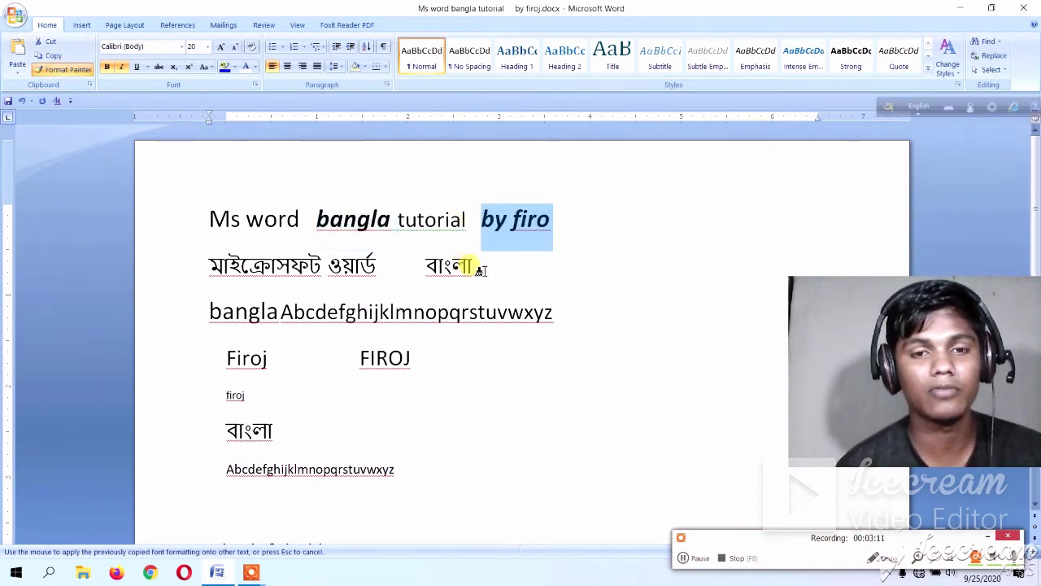
left_click_drag(480, 270, 413, 262)
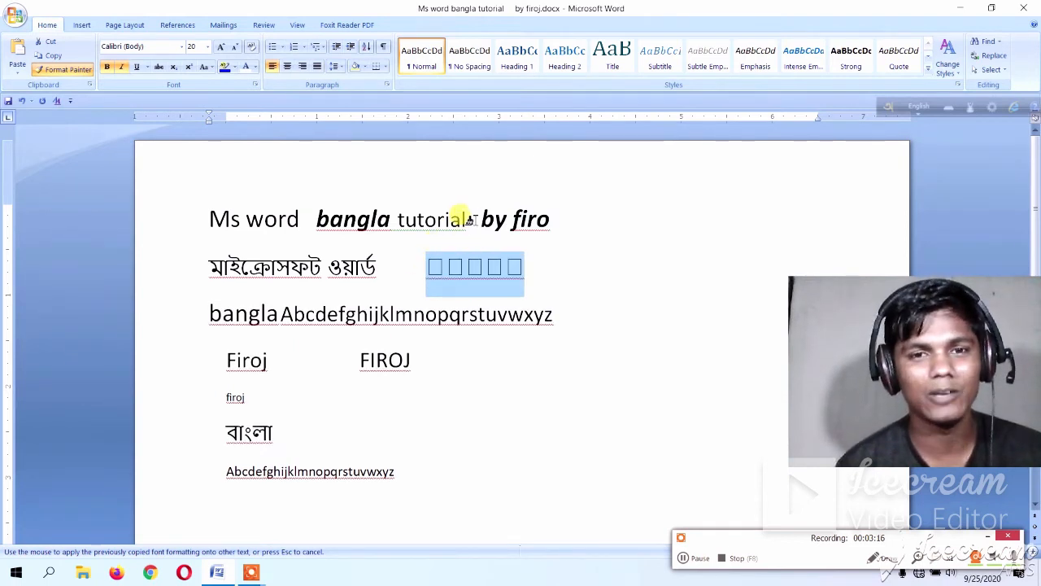
left_click_drag(465, 218, 402, 218)
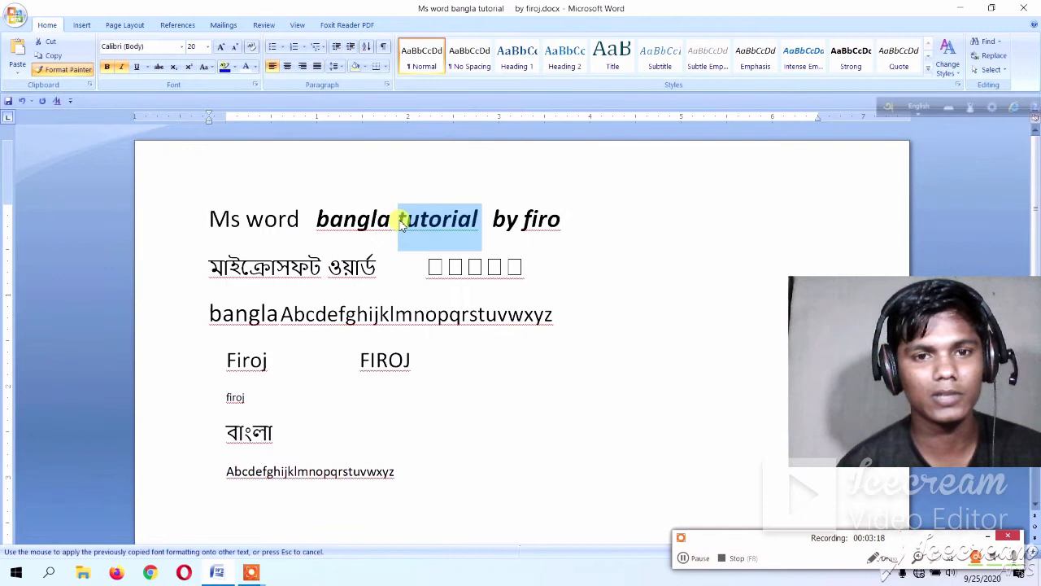
left_click(307, 220)
left_click_drag(308, 220, 187, 214)
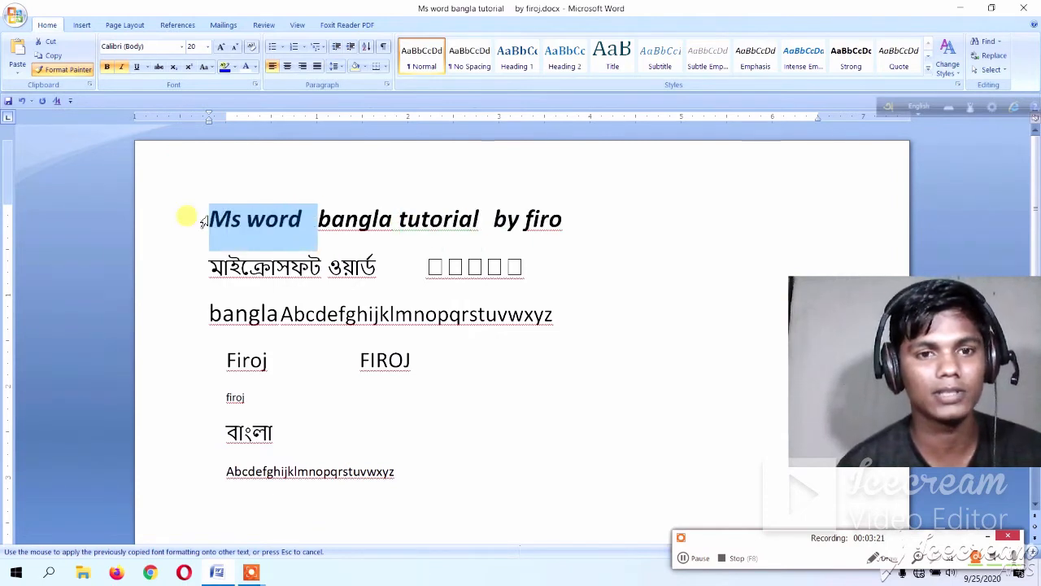
left_click(351, 171)
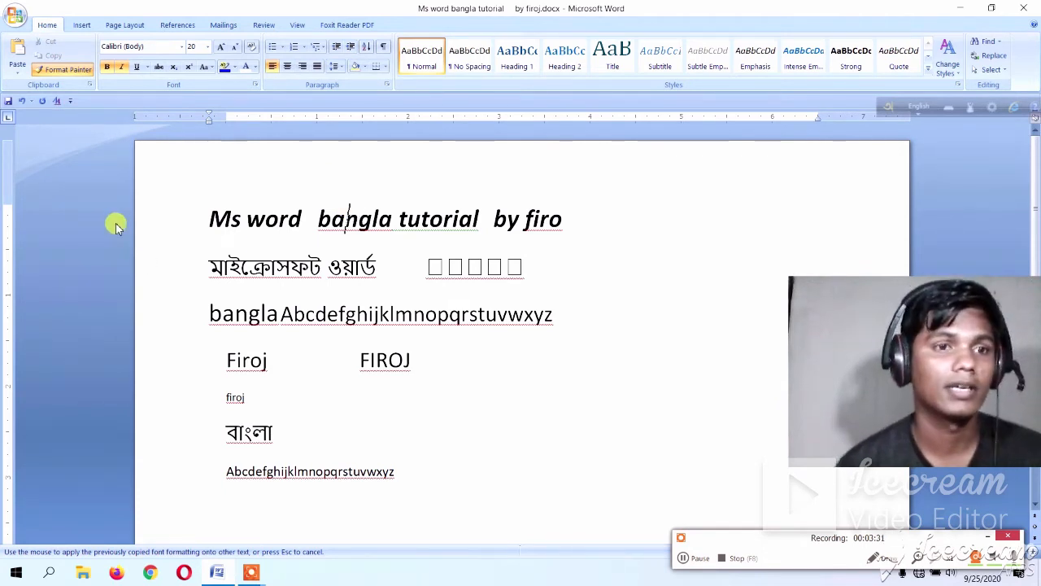
Display the Office Clipboard's collected items and clear them all.
left_click(91, 85)
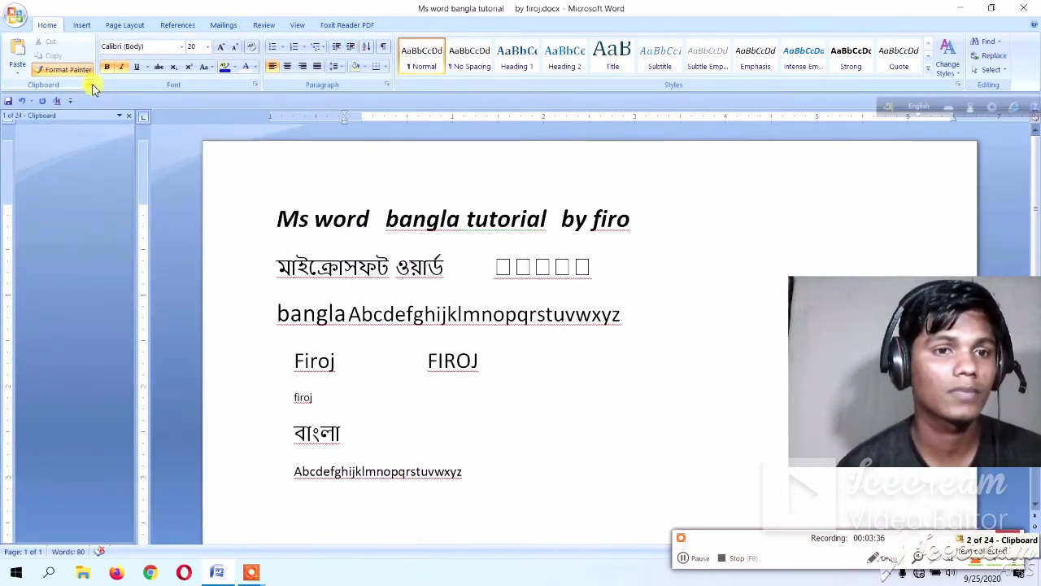
left_click(92, 83)
left_click(90, 82)
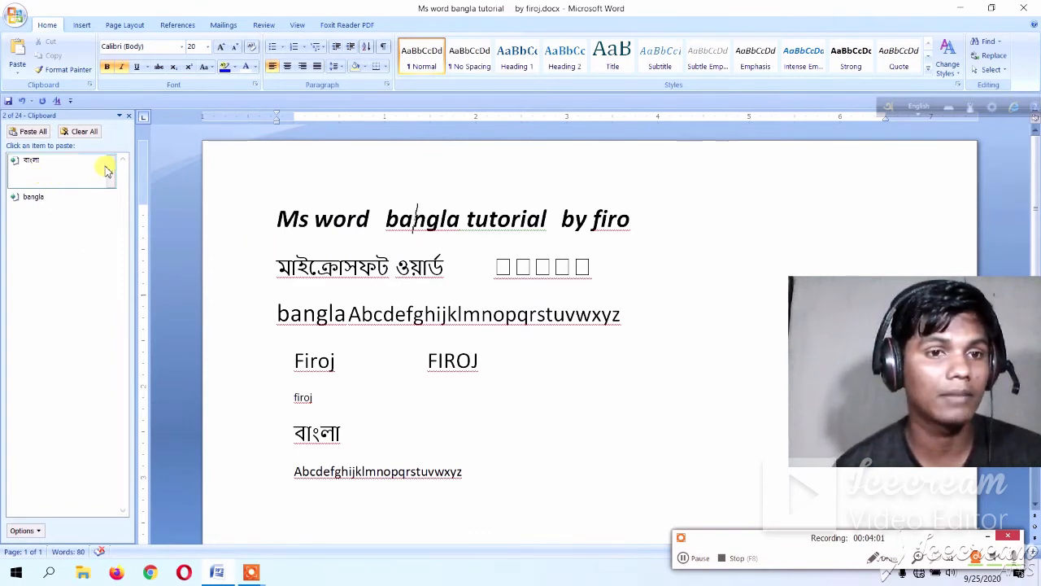
left_click(82, 131)
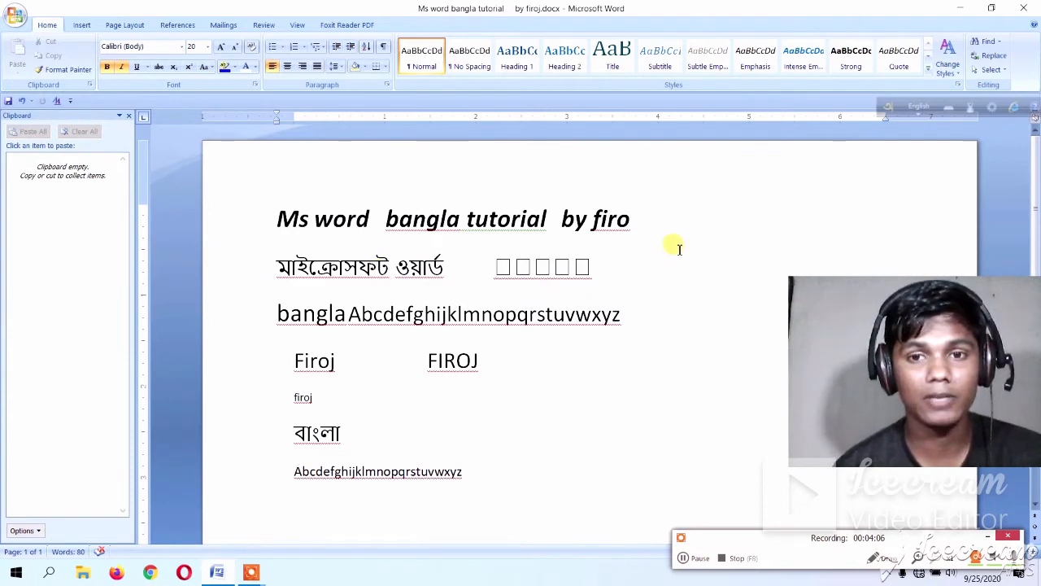
Copy the author's name from the title line and "vwxyz" from the large alphabet line to the clipboard.
left_click_drag(658, 228, 597, 217)
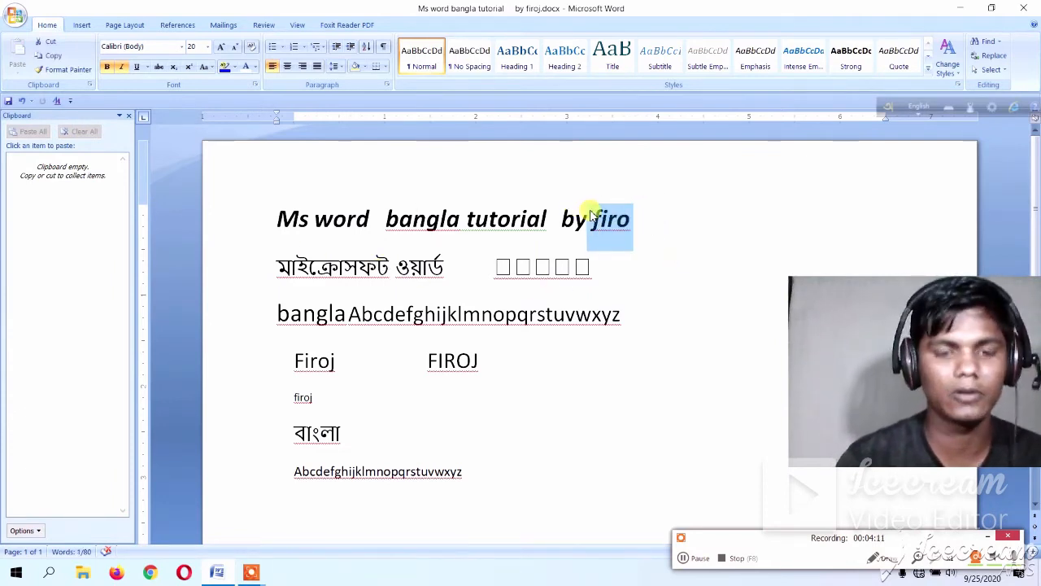
key("ctrl+c")
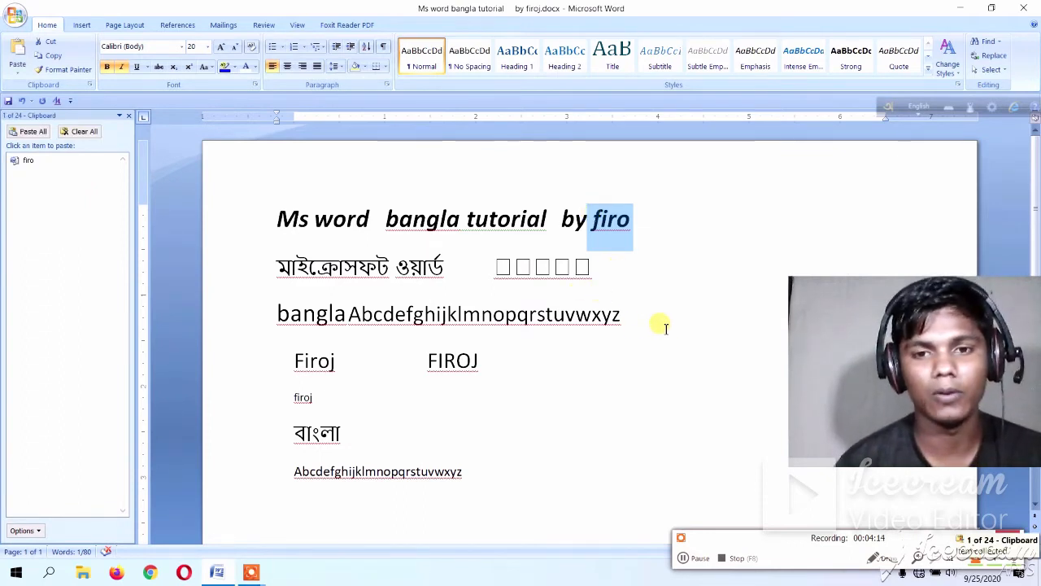
left_click_drag(631, 322, 570, 324)
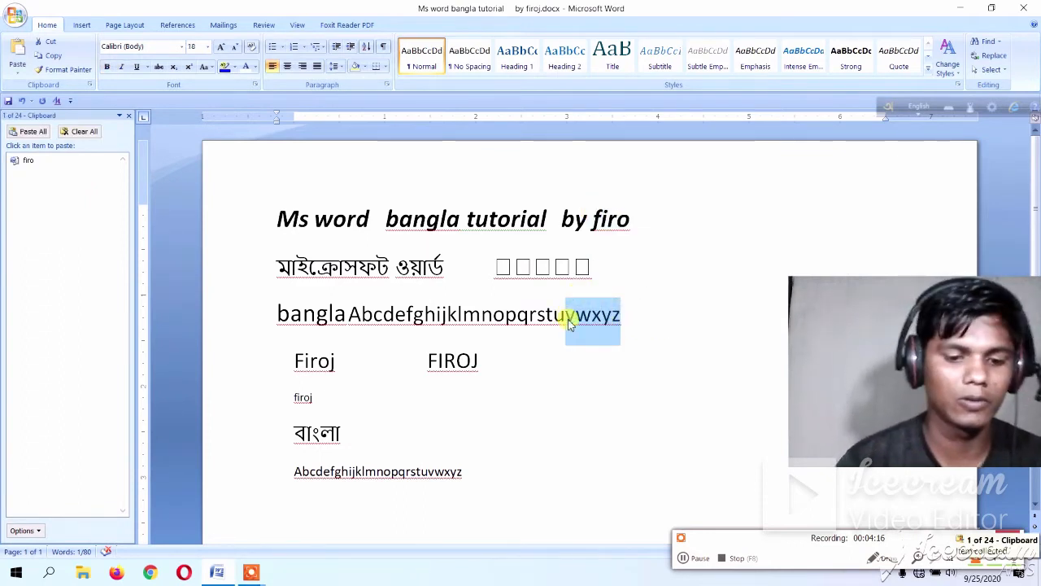
key("ctrl+c")
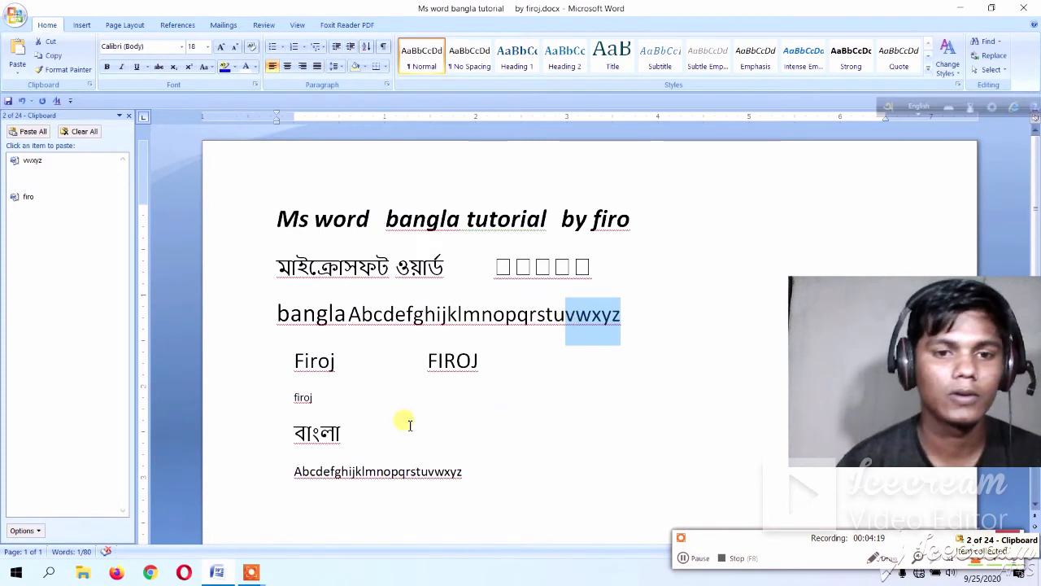
left_click(483, 358)
left_click_drag(483, 356, 341, 434)
left_click(372, 432)
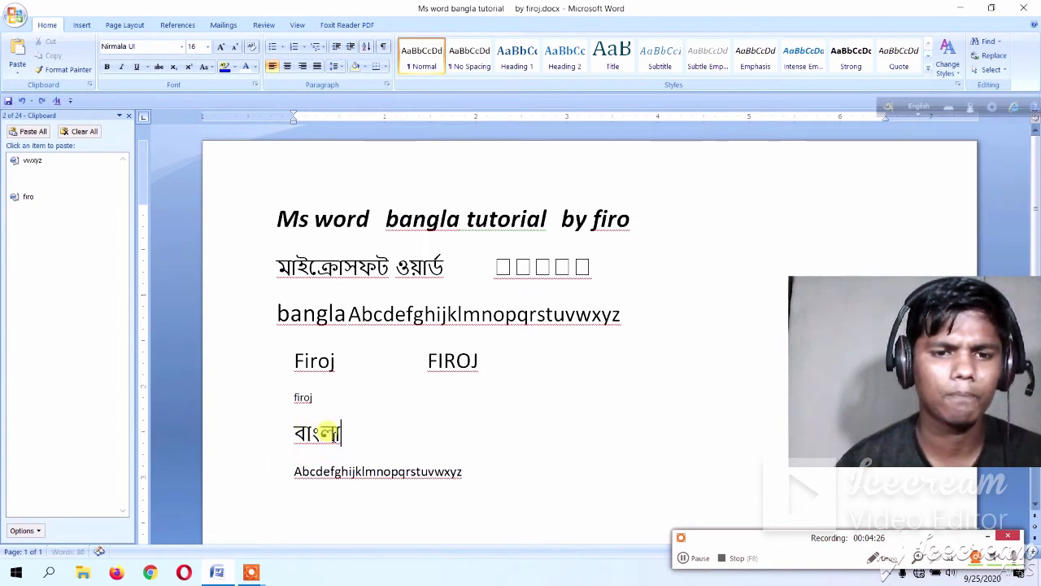
left_click_drag(347, 437, 293, 397)
left_click(316, 428)
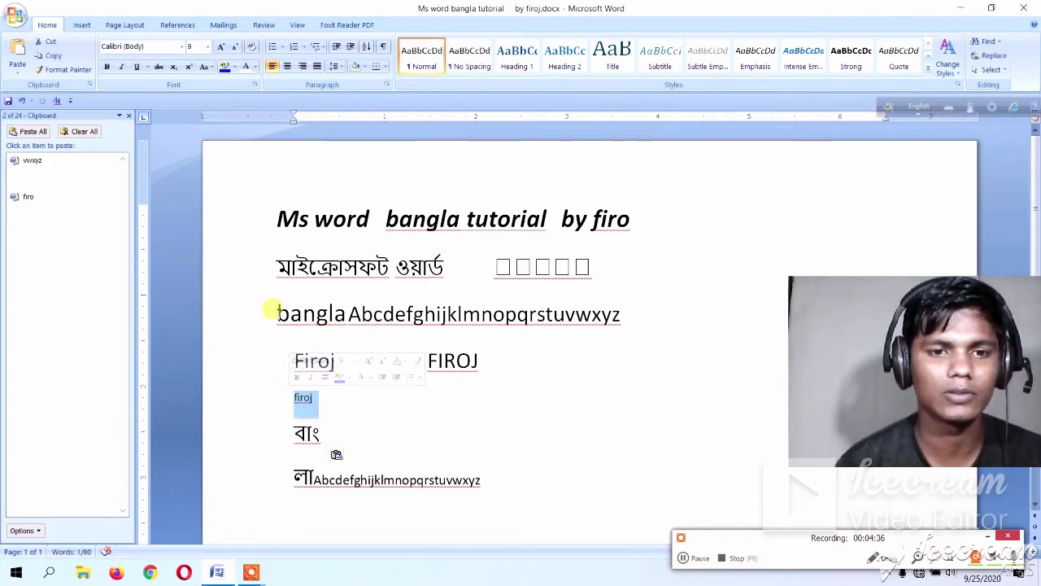
Cut "bangla" from before the large alphabet text, and paste it followed by the collected "vwxyz" on the empty line below the small alphabet line.
left_click_drag(276, 314, 345, 323)
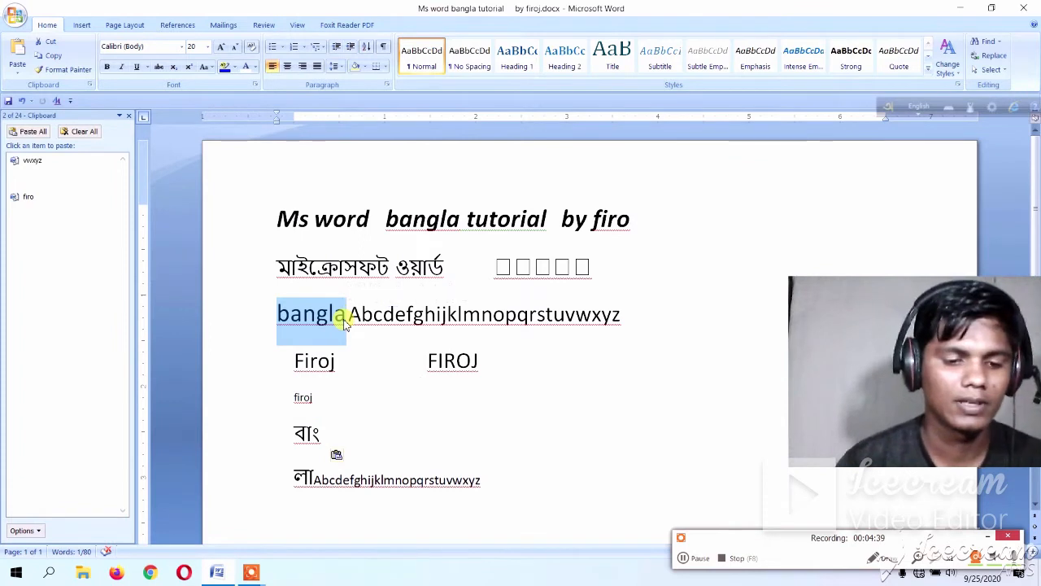
key("ctrl+x")
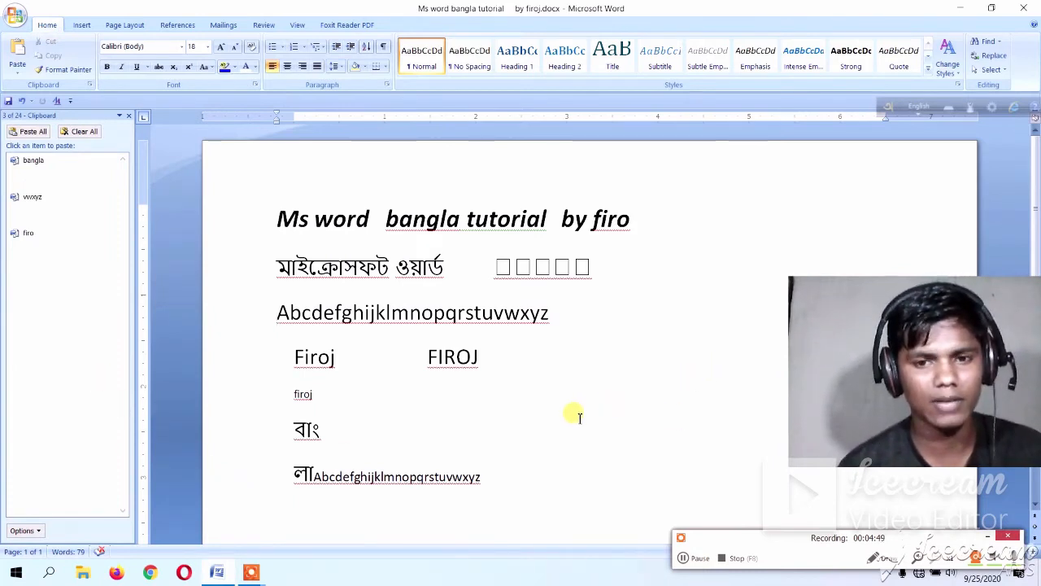
left_click(301, 501)
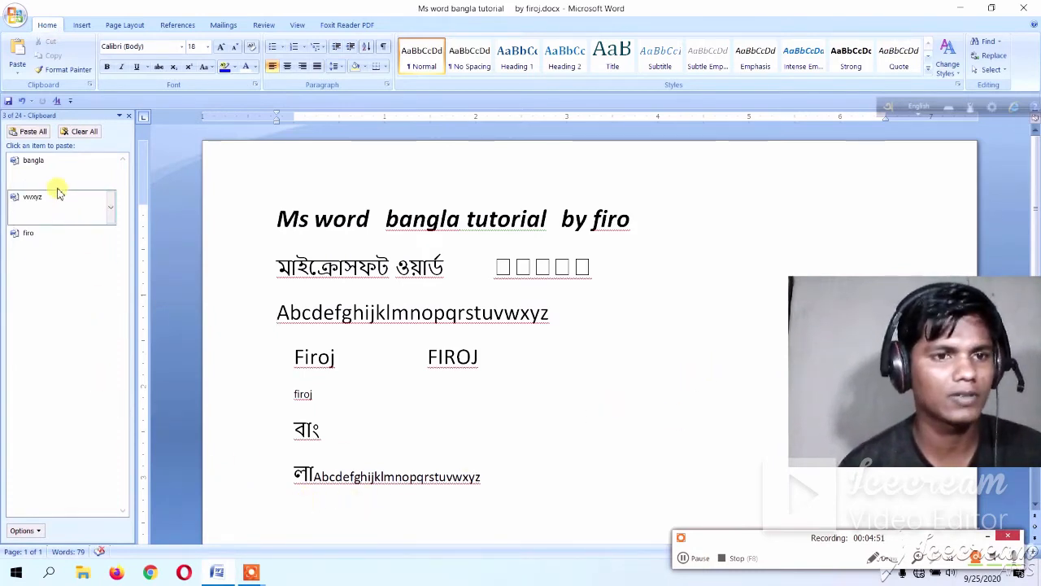
left_click(50, 173)
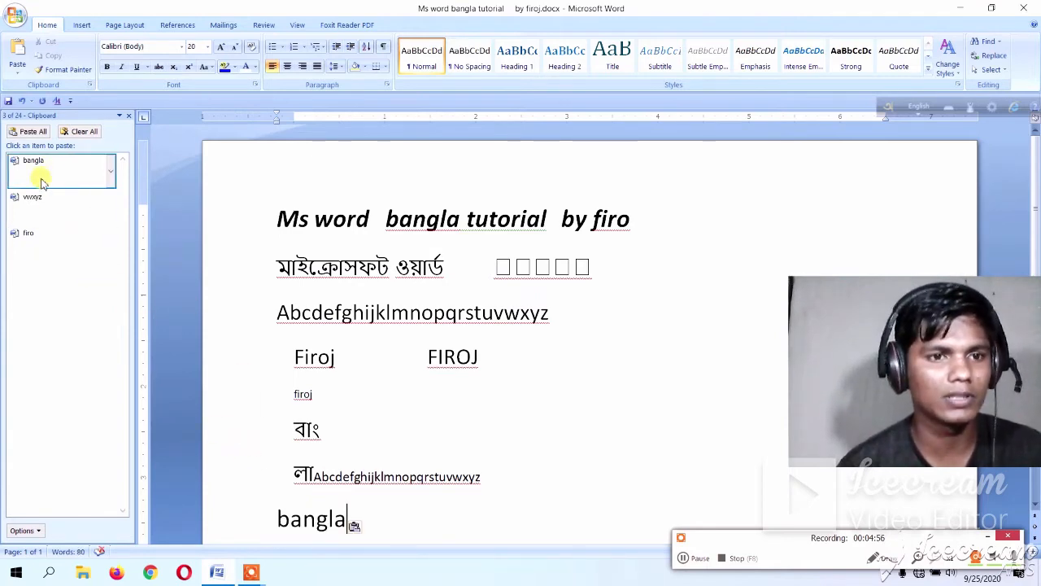
left_click(46, 202)
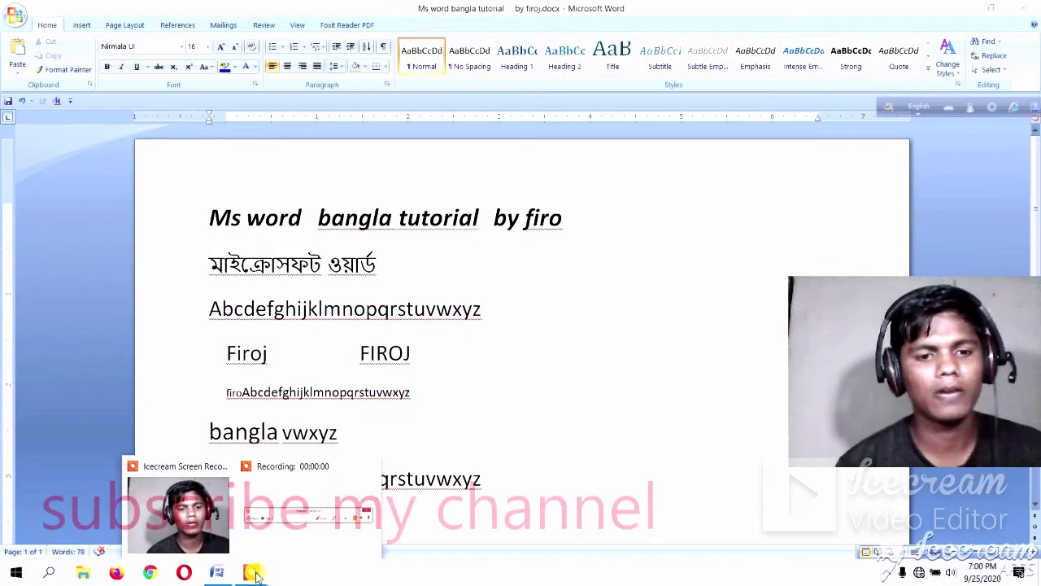
Select the entire small alphabet line above "bangla vwxyz".
mouse_move(309, 517)
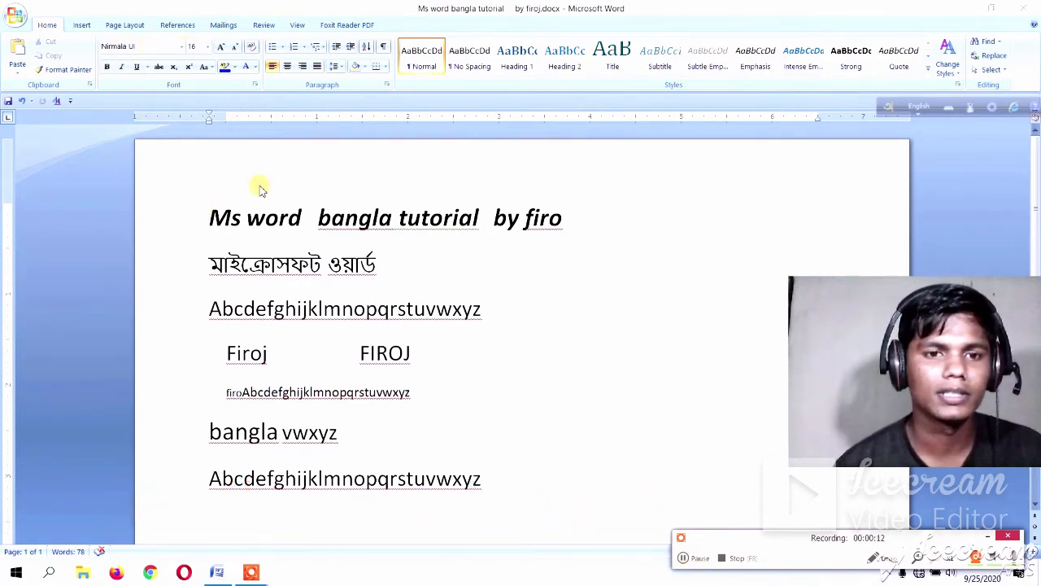
scroll(297, 299, "down", 2)
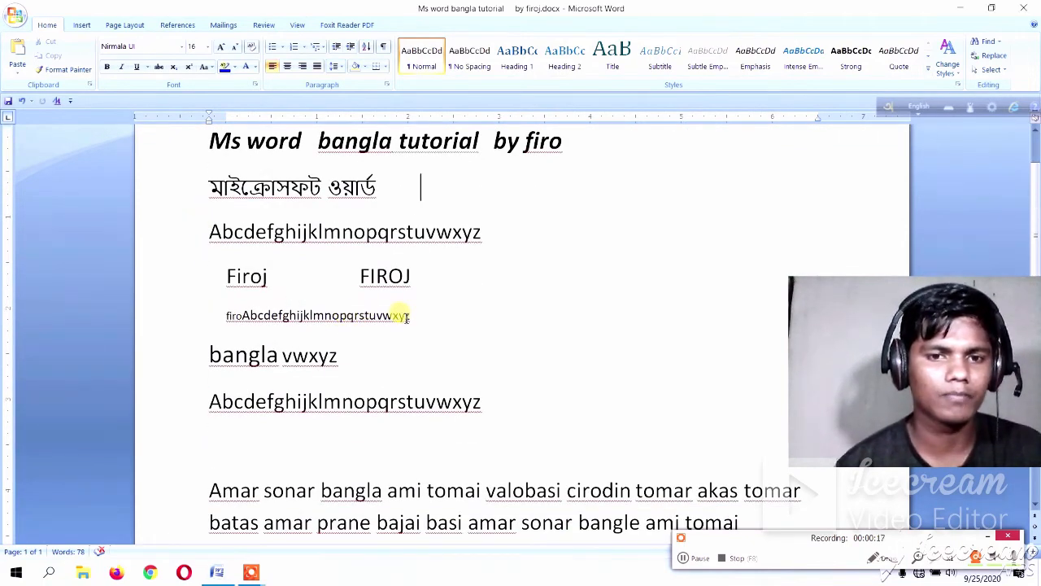
left_click_drag(410, 319, 216, 322)
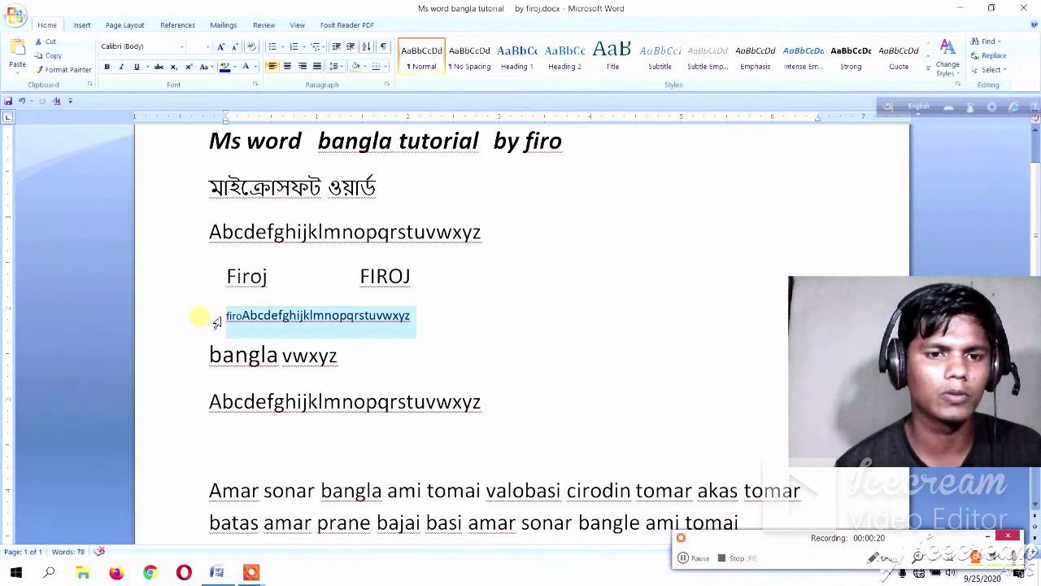
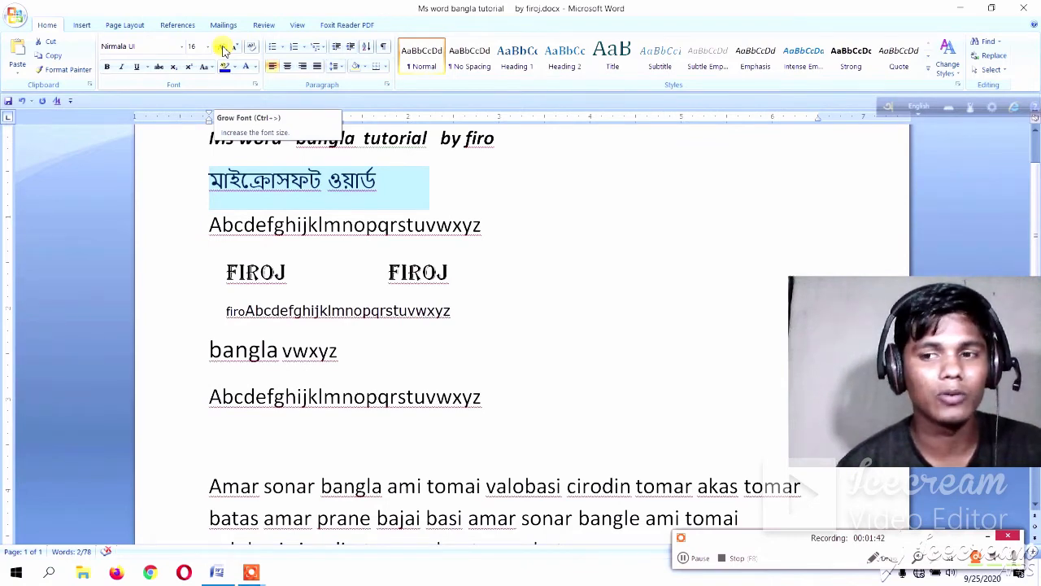
Grow the font of the মাইক্রোসফট ওয়ার্ড line to 72 points, and shrink it to 24 points.
left_click(224, 48)
left_click(224, 49)
left_click(224, 49)
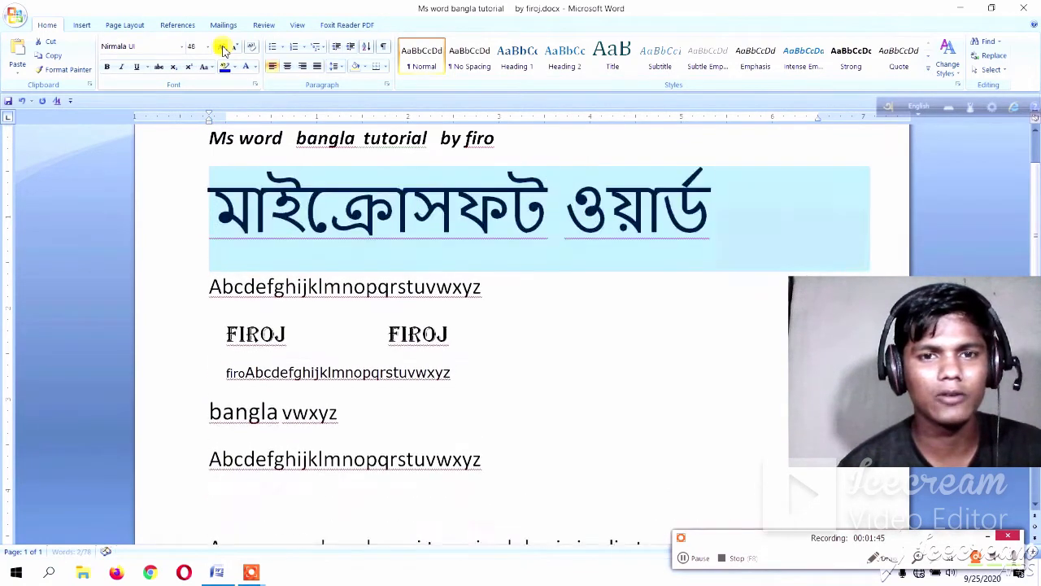
left_click(225, 49)
left_click(234, 51)
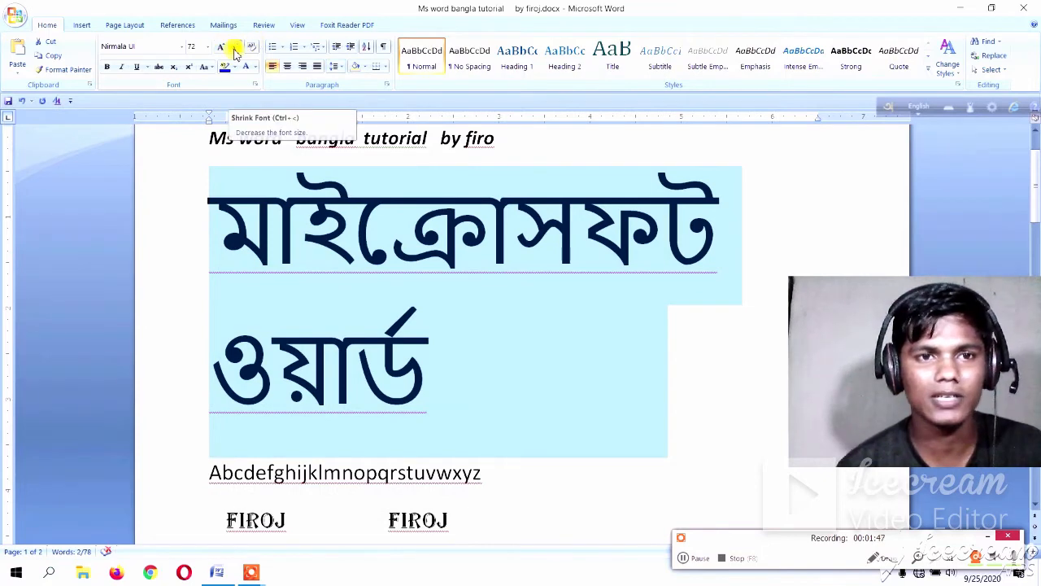
left_click(234, 51)
left_click(235, 50)
left_click(234, 50)
left_click(234, 50)
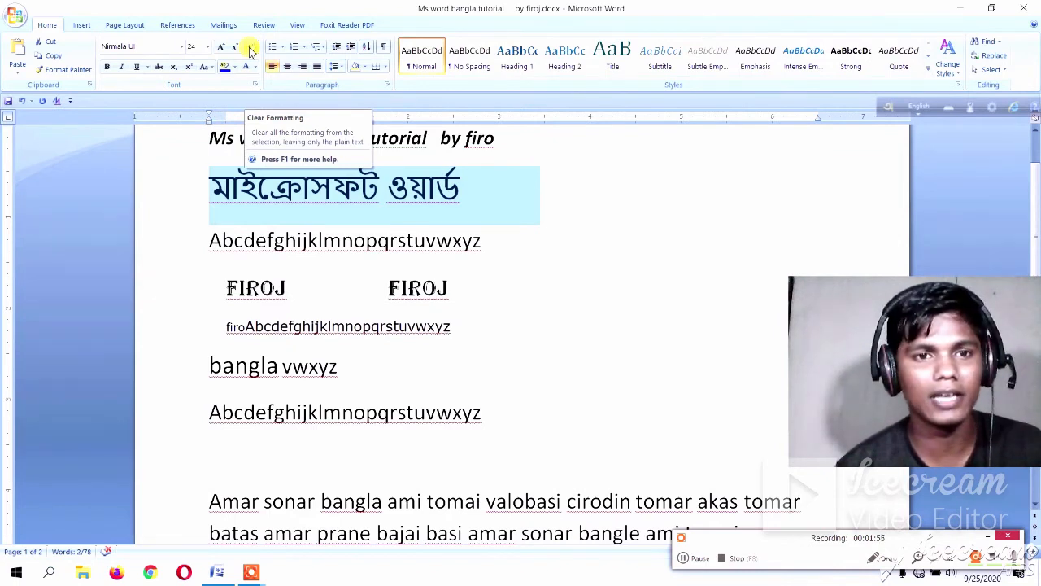
Clear all formatting from the মাইক্রোসফট ওয়ার্ড line and make it bold.
left_click(251, 51)
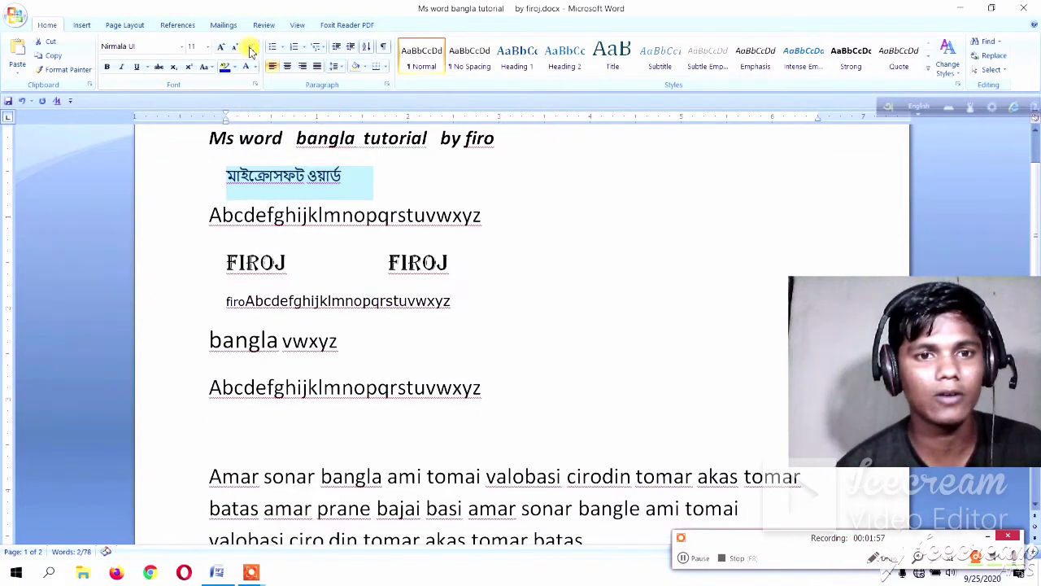
left_click(440, 169)
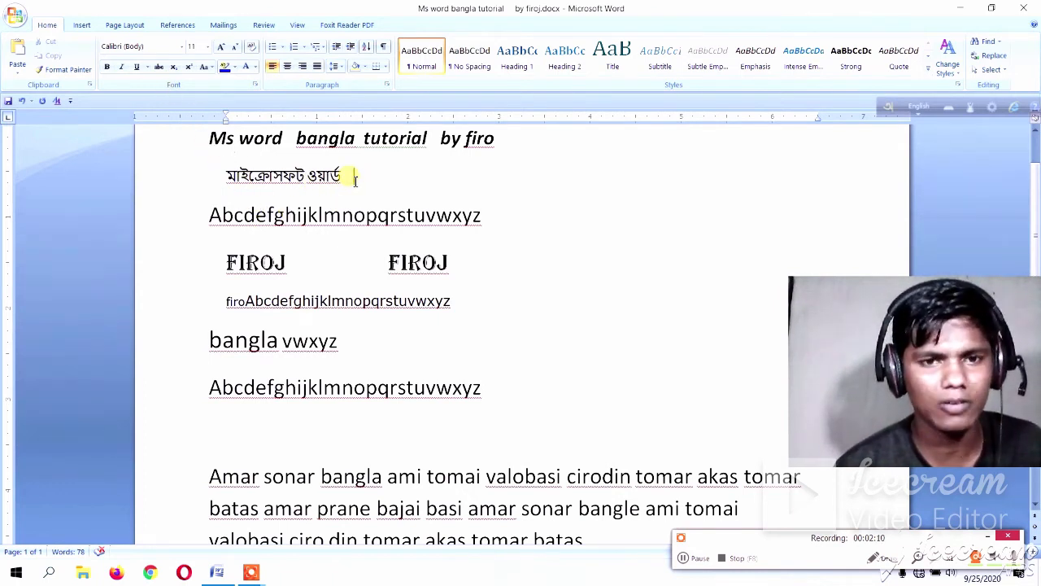
left_click_drag(355, 179, 224, 179)
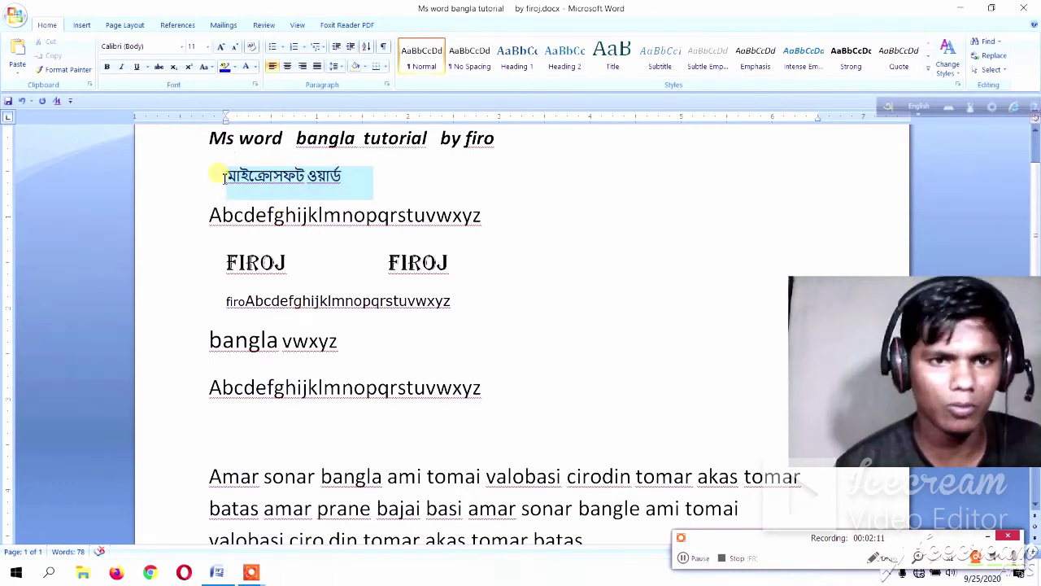
left_click(111, 70)
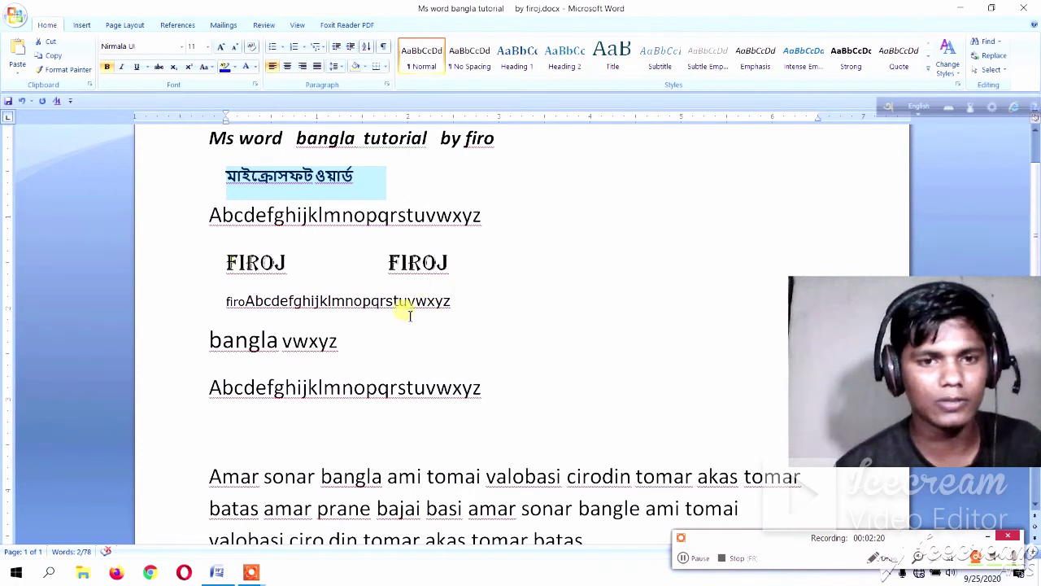
Make "klmnopqrstuvwxyz" in the small alphabet line bold.
left_click_drag(469, 309, 322, 305)
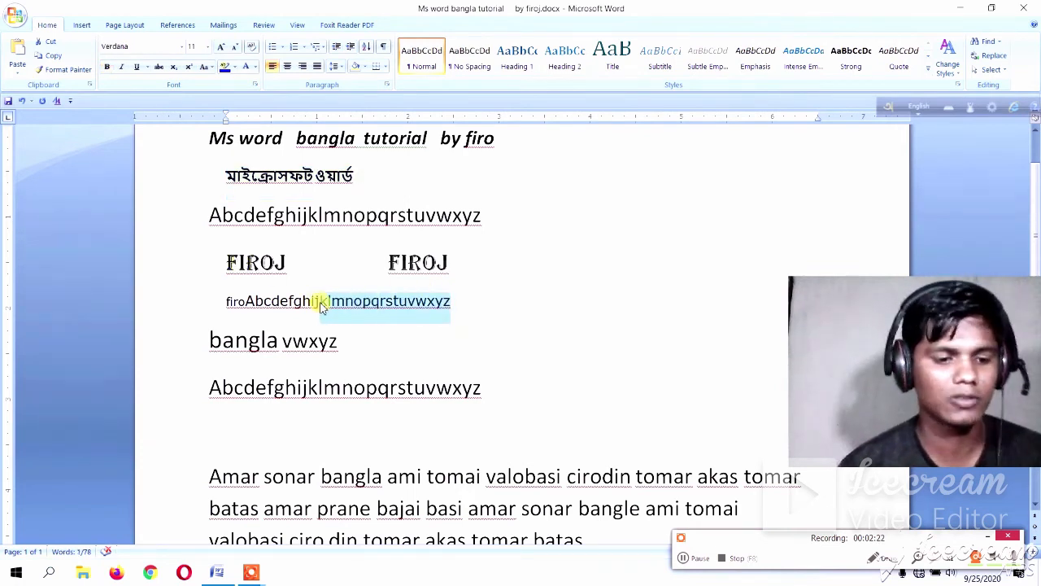
key("ctrl+b")
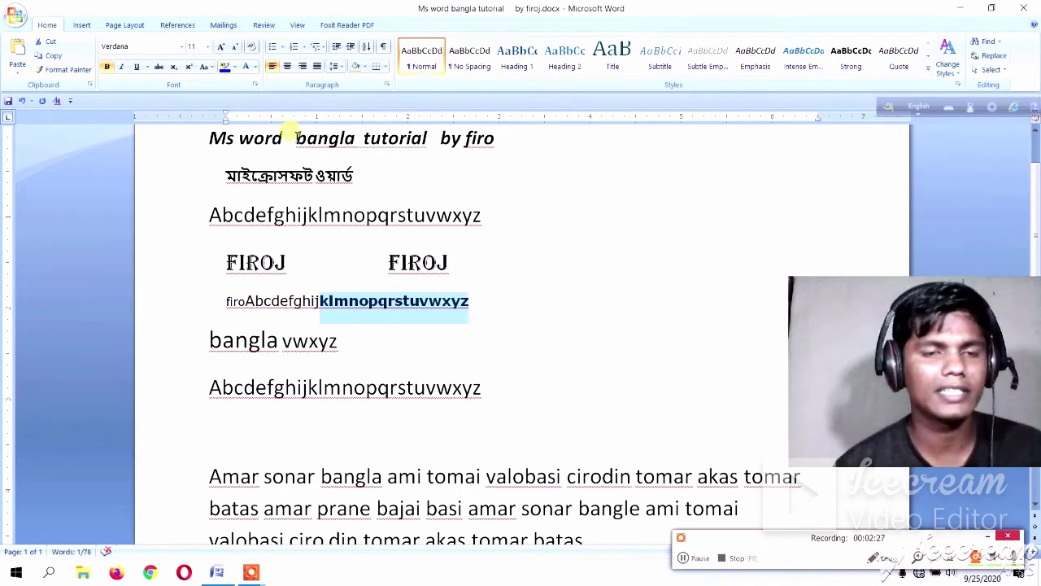
Apply italic and underline to the মাইক্রোসফট ওয়ার্ড line.
left_click_drag(368, 172, 220, 174)
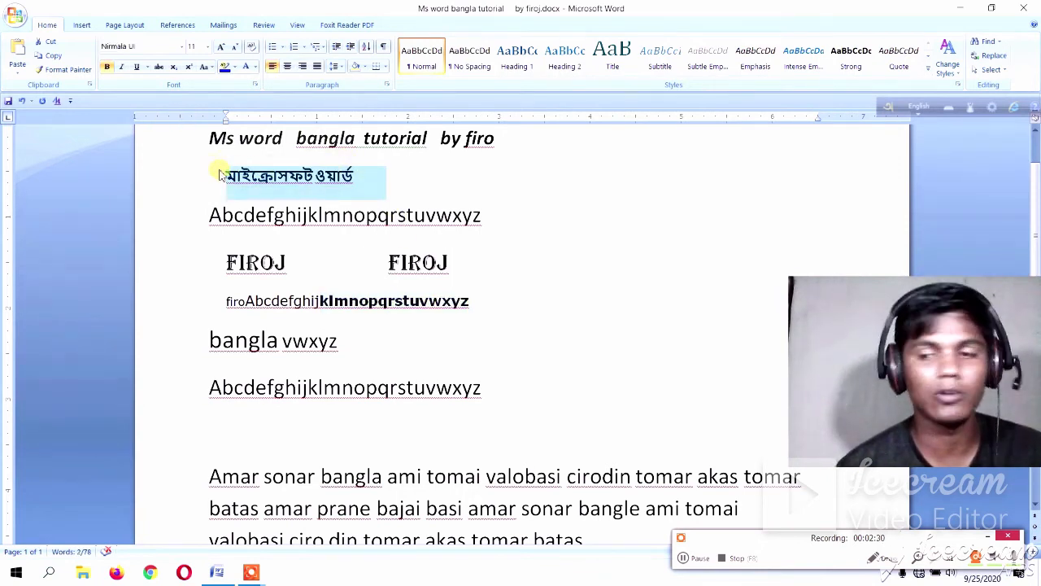
left_click(121, 67)
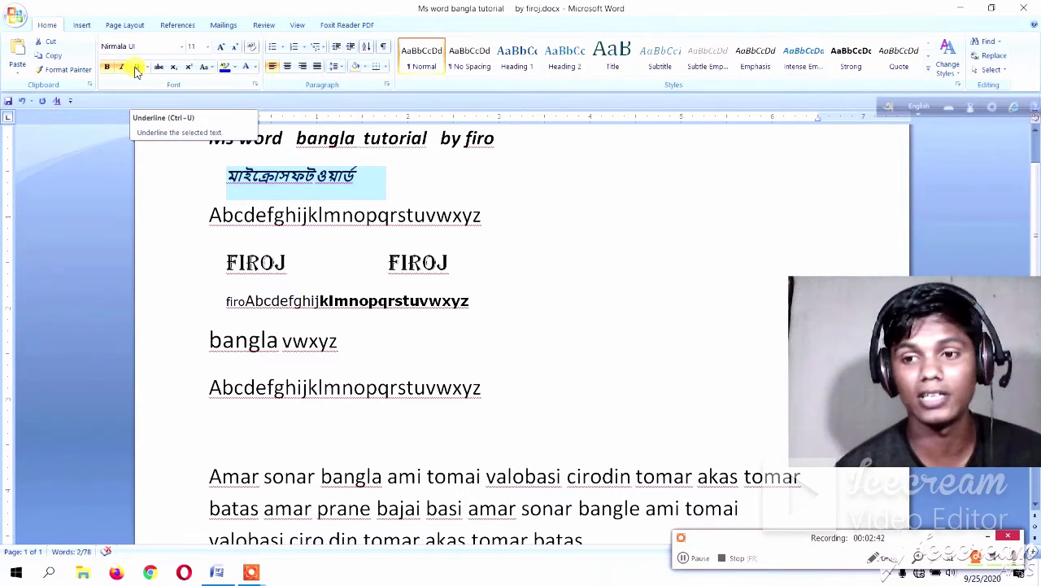
left_click(137, 67)
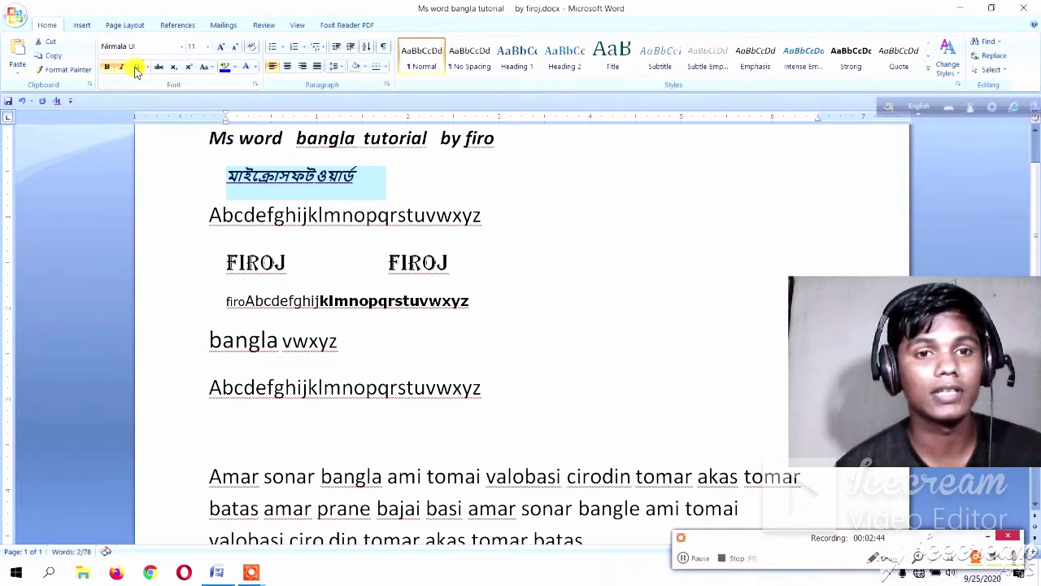
left_click(415, 186)
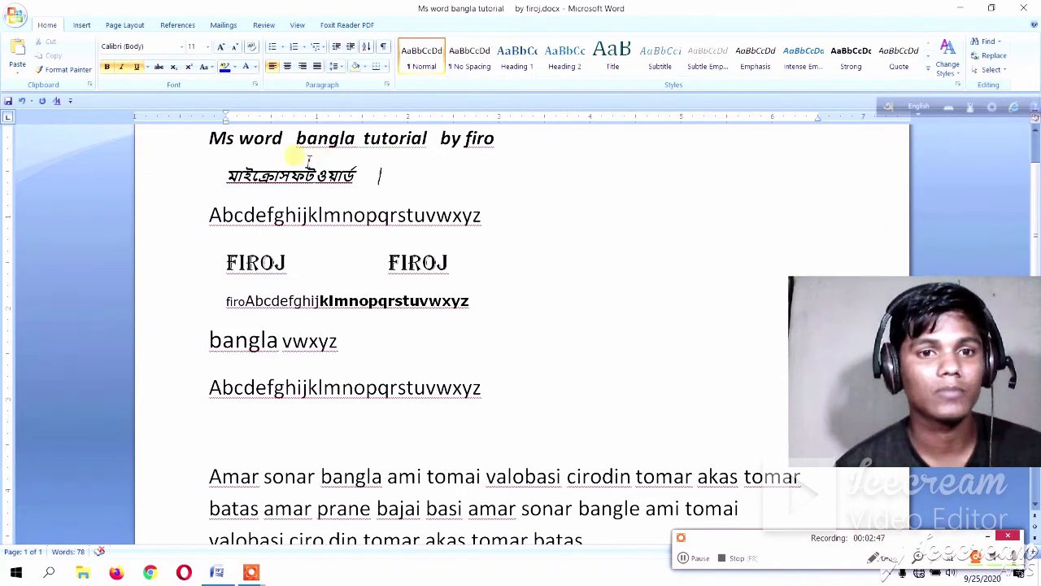
Look through the available underline styles for the মাইক্রোসফট ওয়ার্ড line without applying one.
left_click(151, 68)
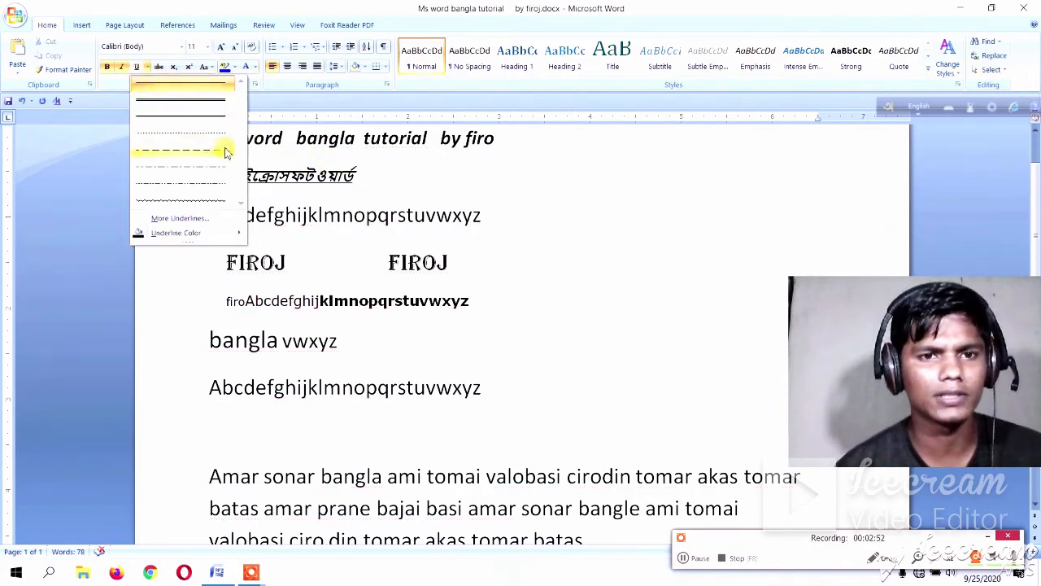
left_click(375, 175)
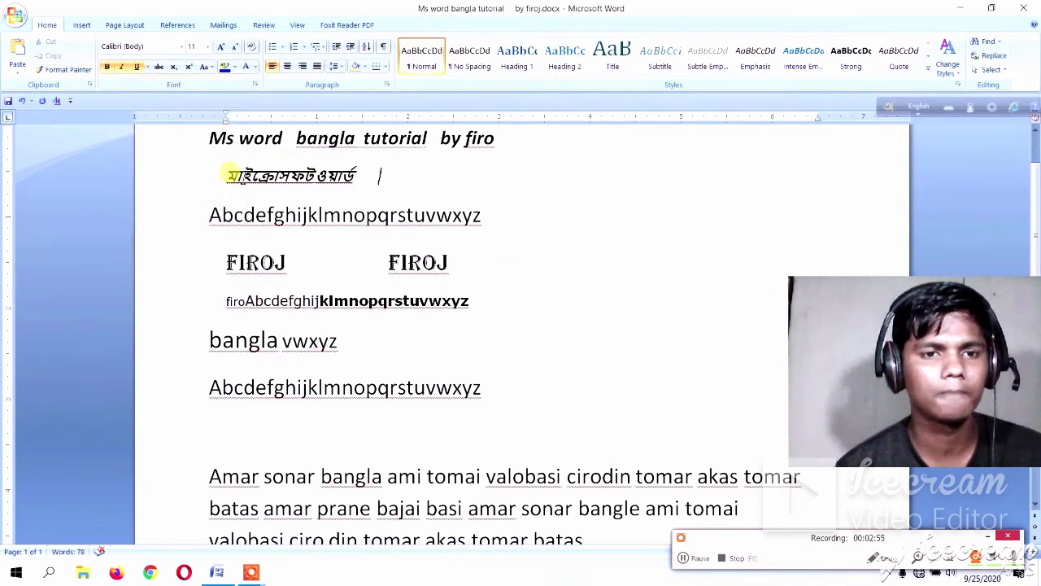
left_click_drag(233, 174, 301, 174)
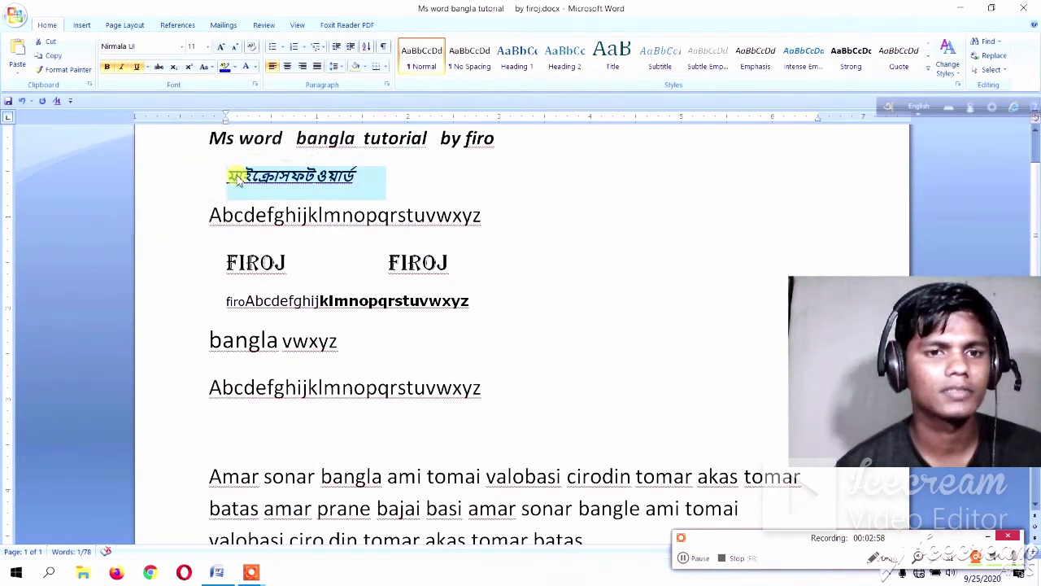
left_click(146, 68)
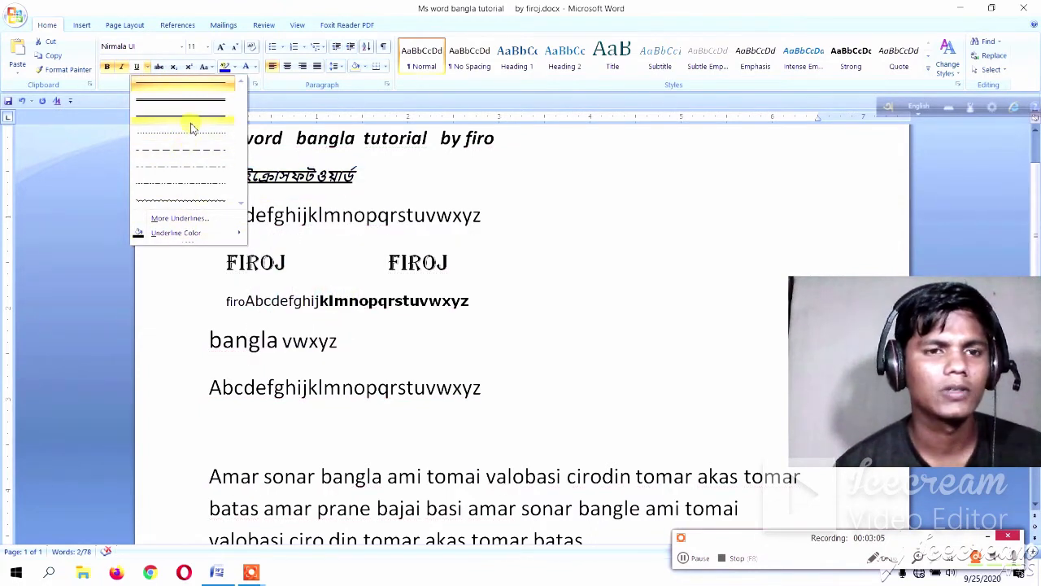
left_click(109, 139)
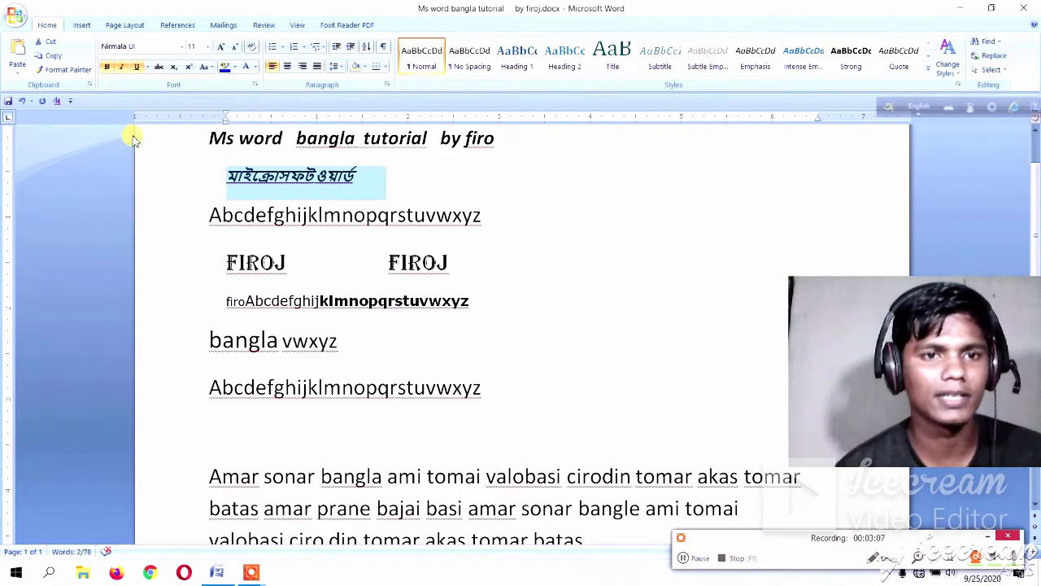
Apply strikethrough to the "bangla vwxyz" line.
scroll(569, 328, "down", 1)
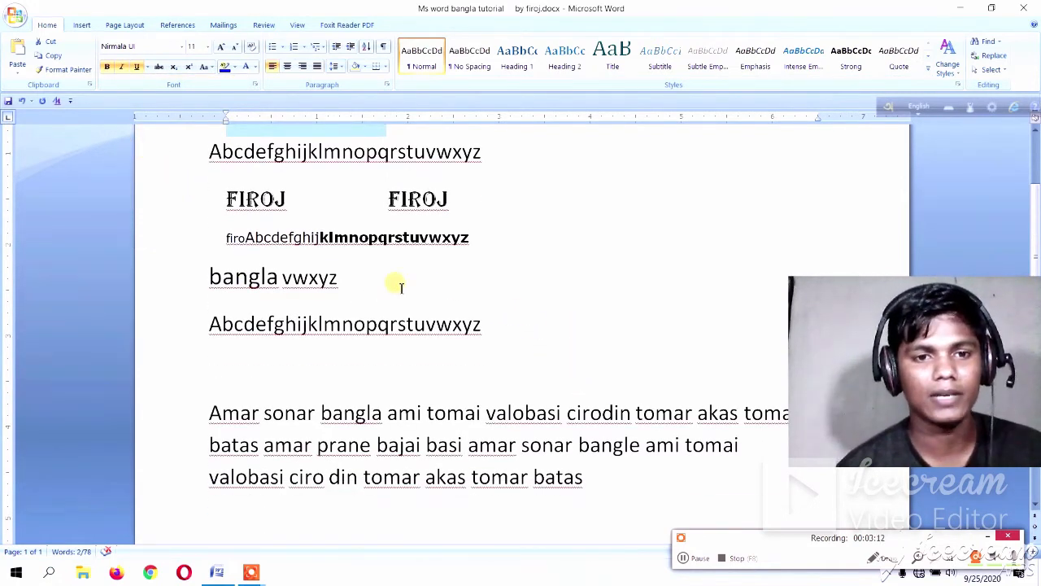
left_click(371, 282)
left_click_drag(371, 281, 233, 275)
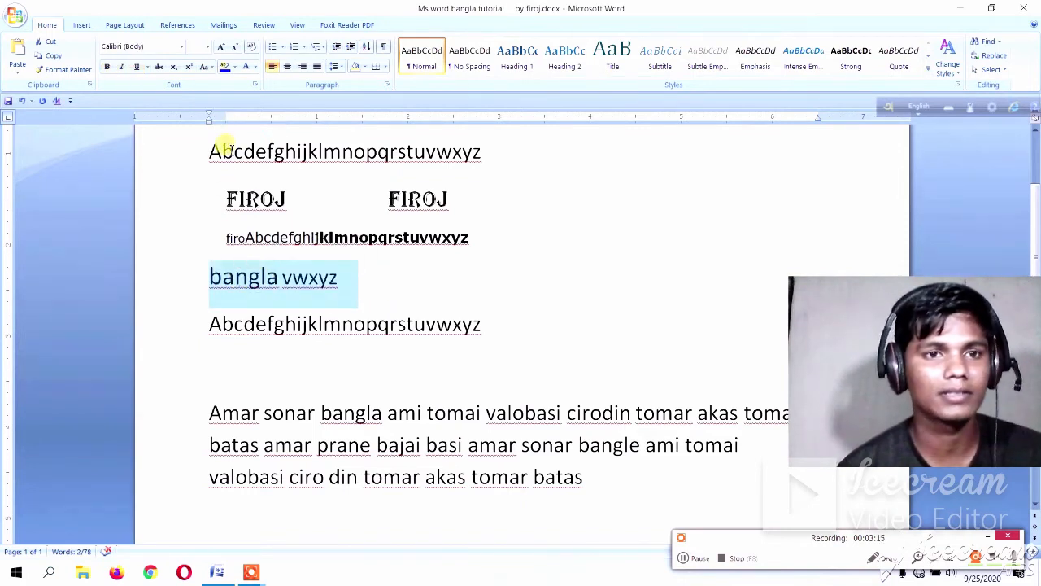
left_click(158, 67)
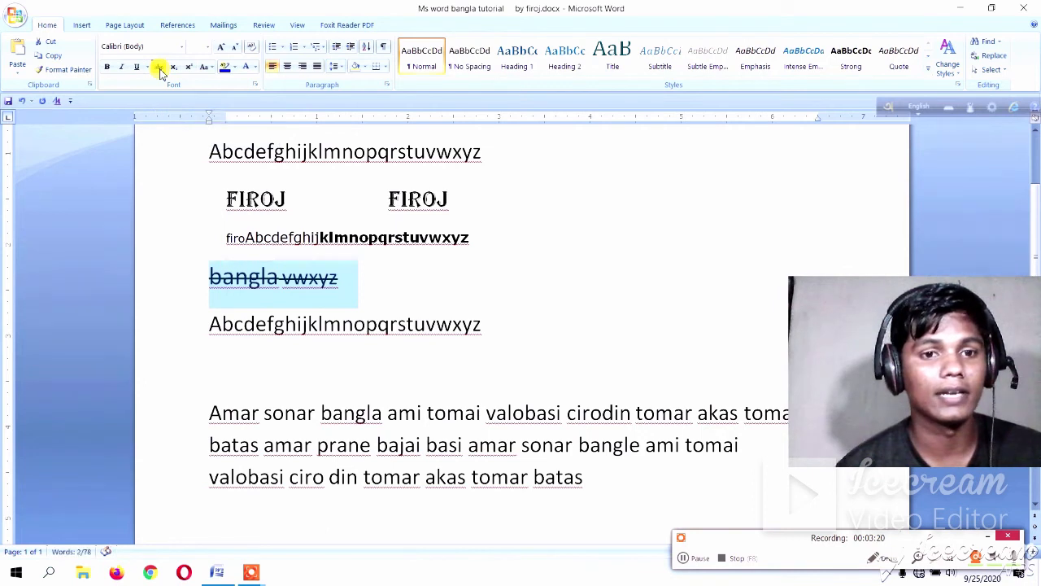
left_click(374, 278)
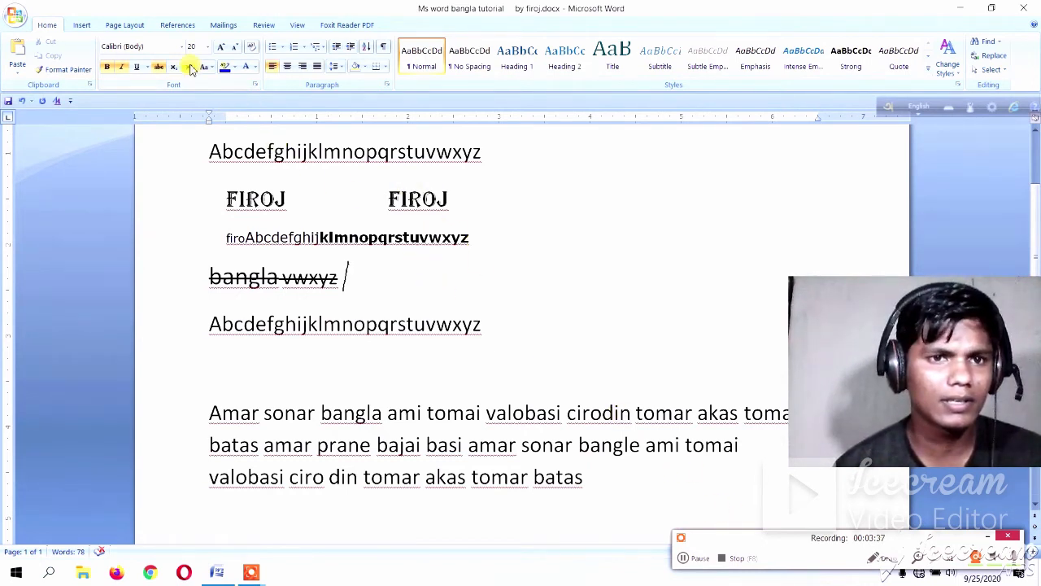
Make the final J of the first decorative-font word superscript and the final J of the second one subscript.
left_click_drag(291, 199, 273, 198)
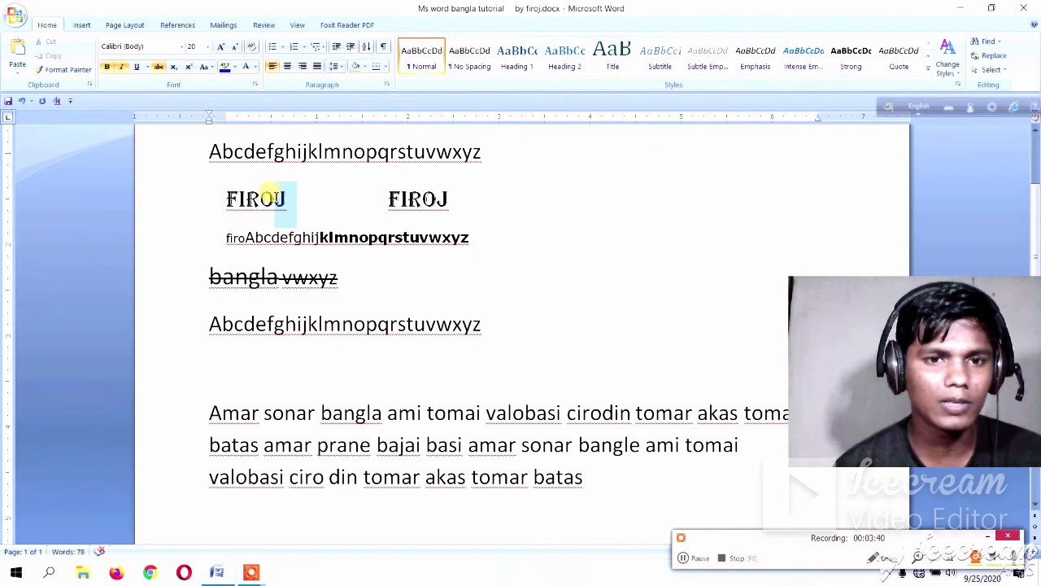
left_click(188, 68)
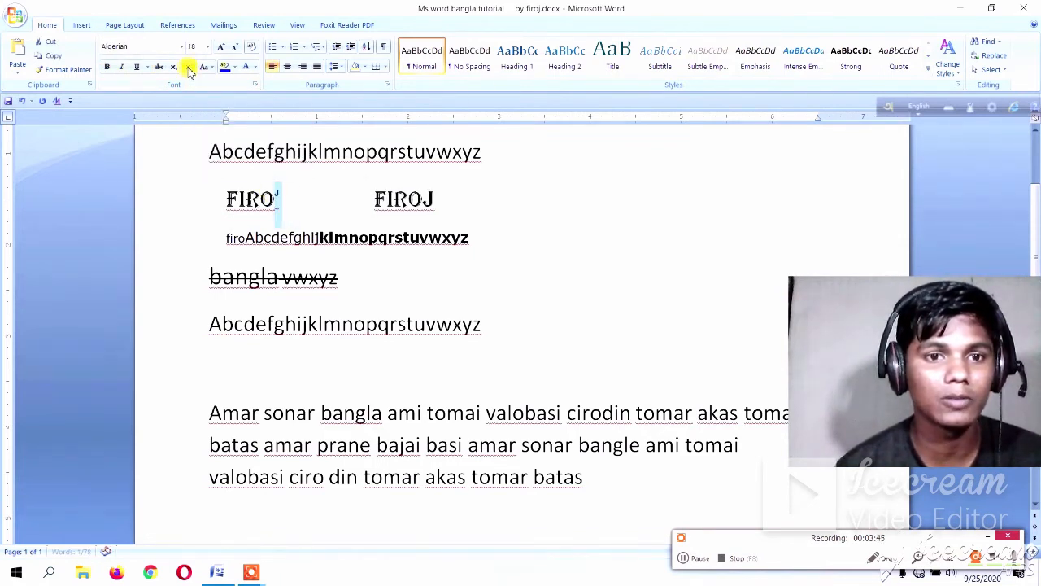
left_click(289, 203)
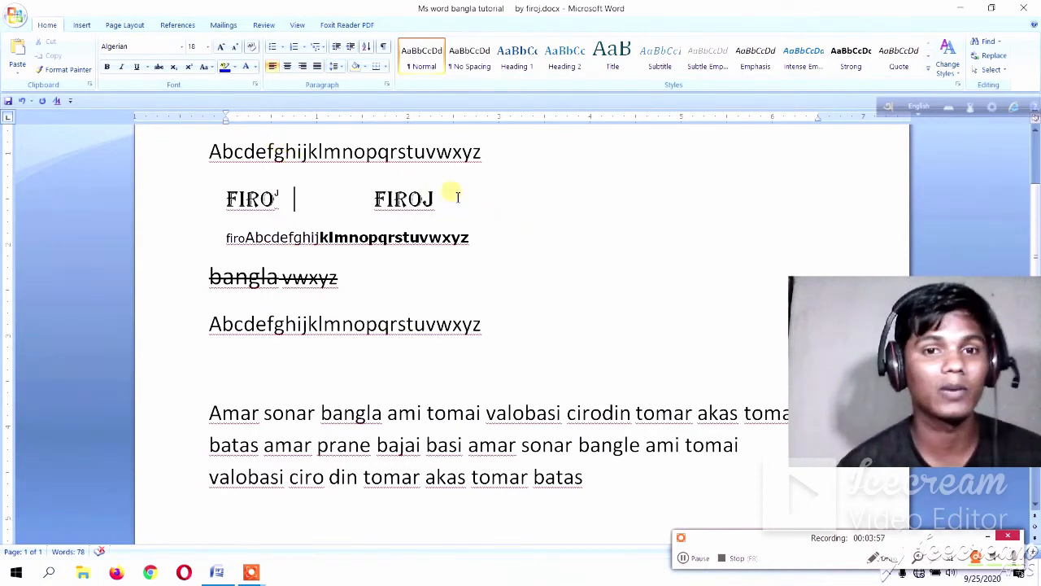
left_click_drag(440, 200, 422, 200)
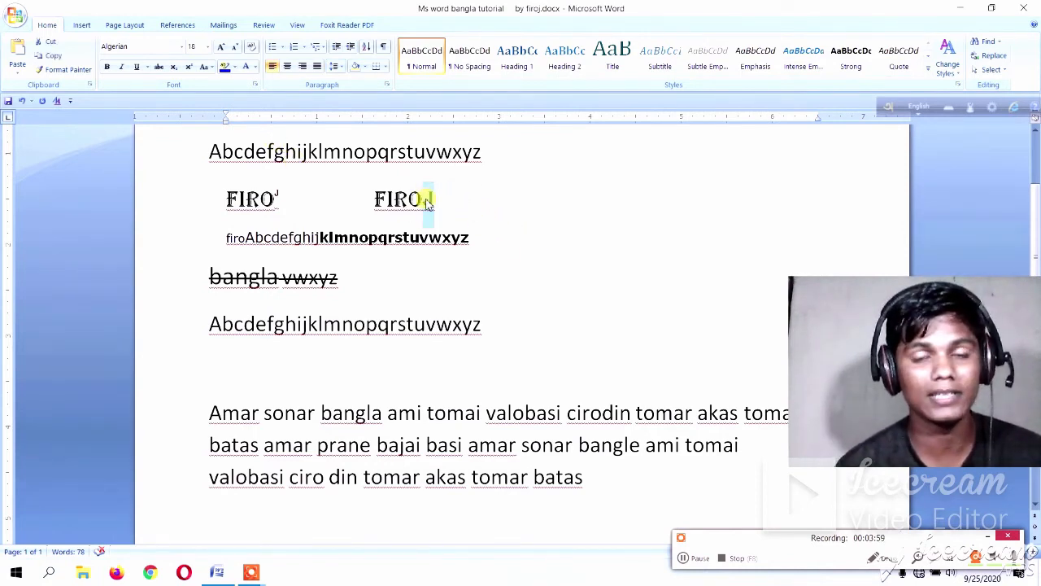
left_click(174, 67)
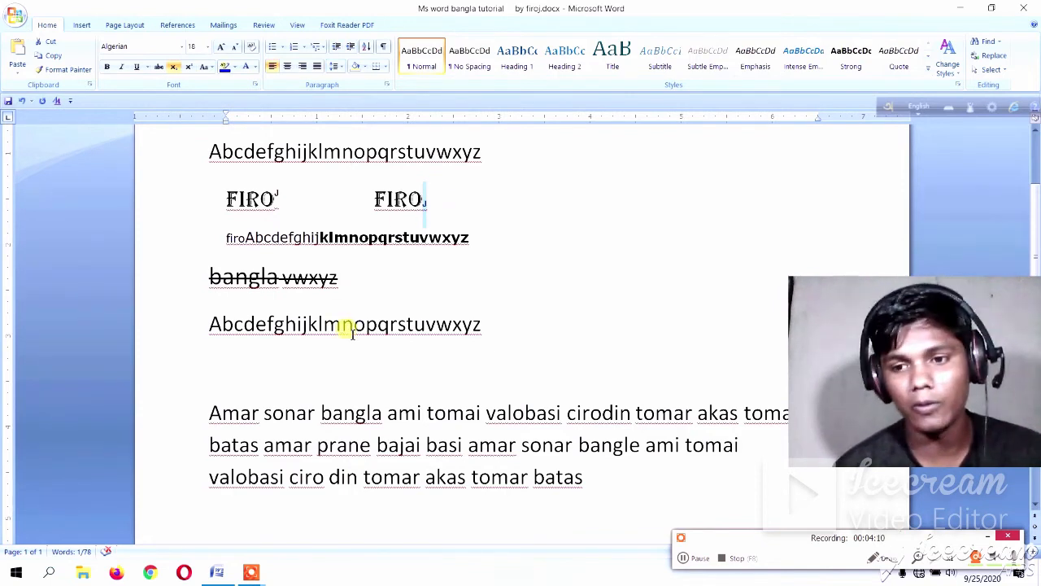
left_click(213, 69)
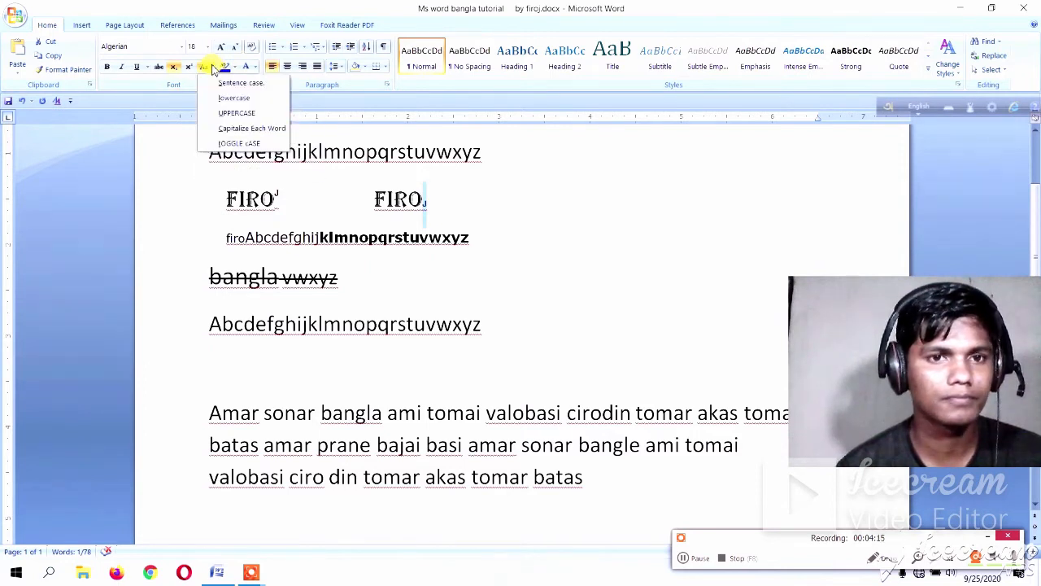
left_click(682, 559)
left_click(683, 561)
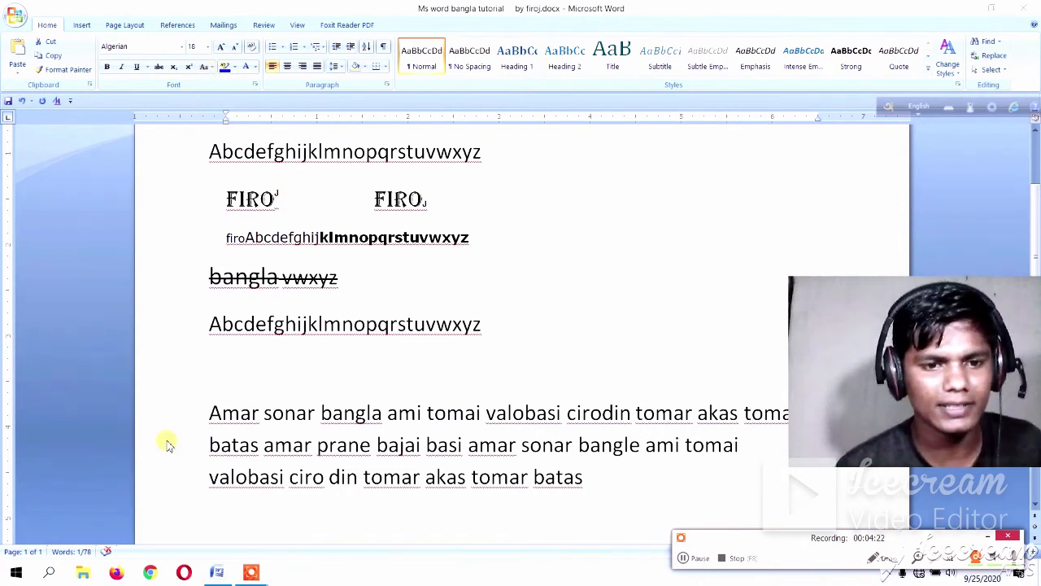
Run the "Amar sonar bangla" paragraph's case through sentence case and lowercase, ending with UPPERCASE.
triple_click(377, 421)
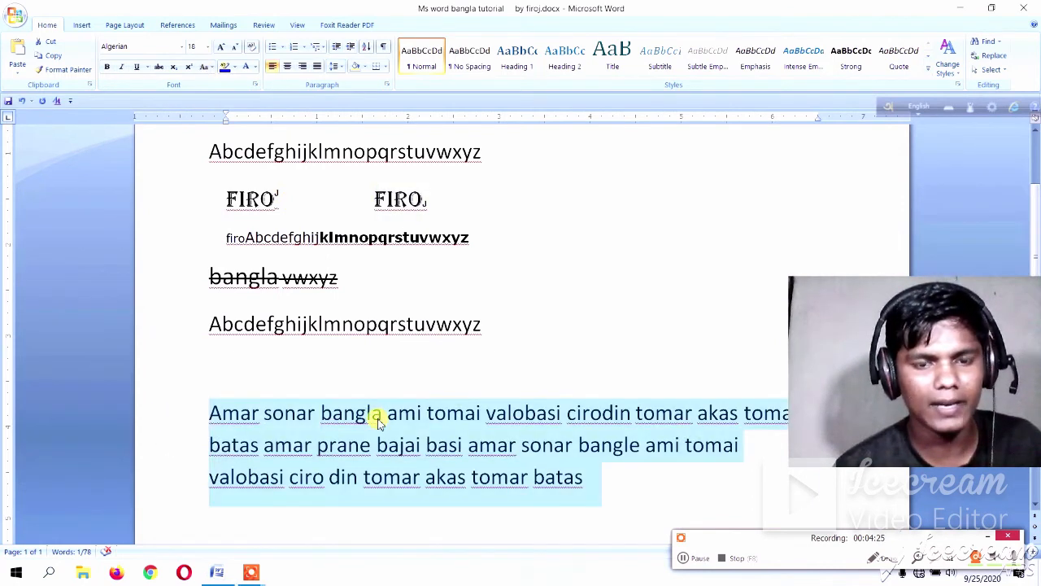
left_click(209, 68)
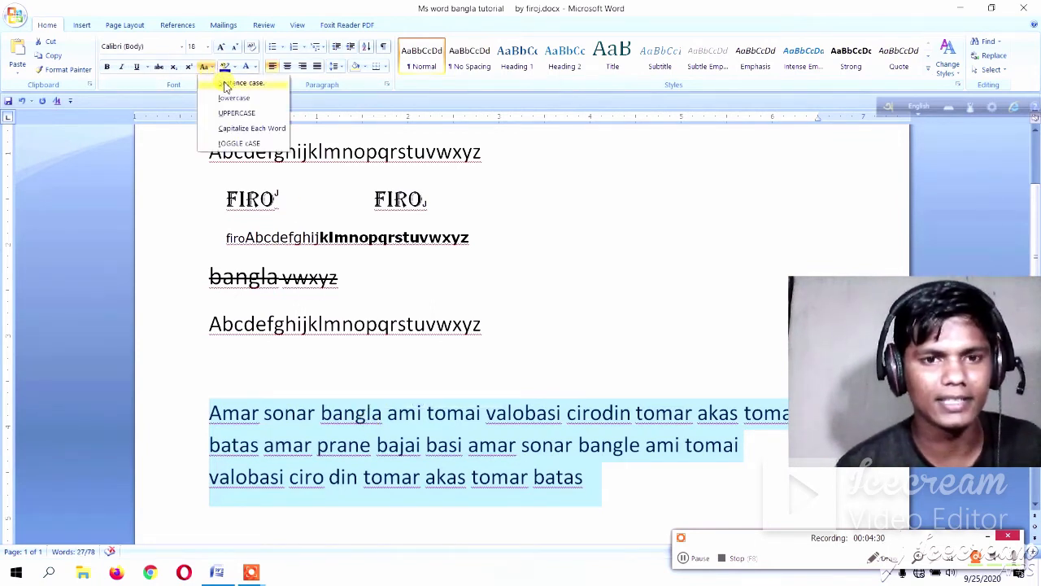
left_click(227, 84)
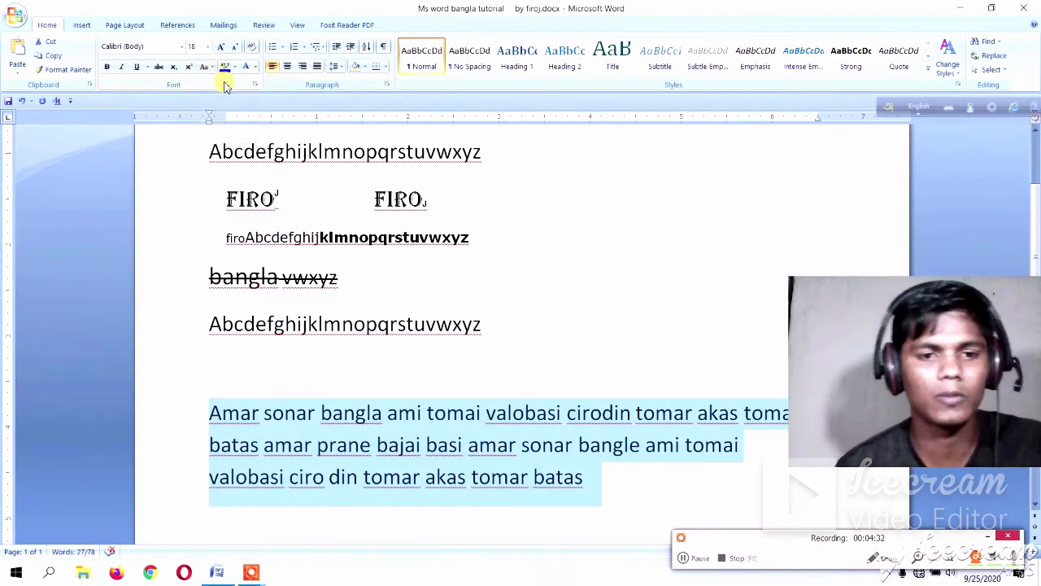
left_click(208, 72)
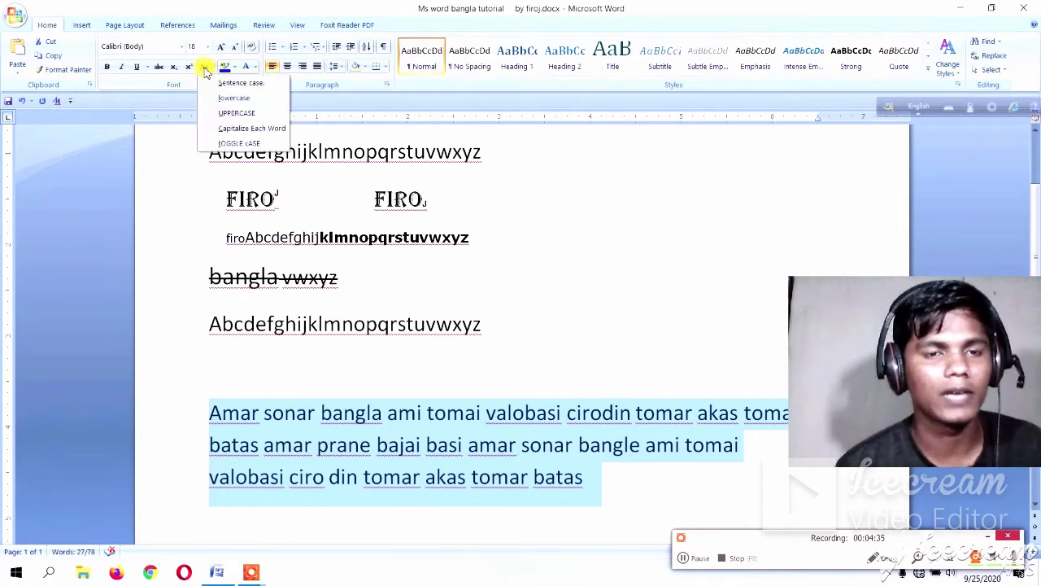
left_click(216, 98)
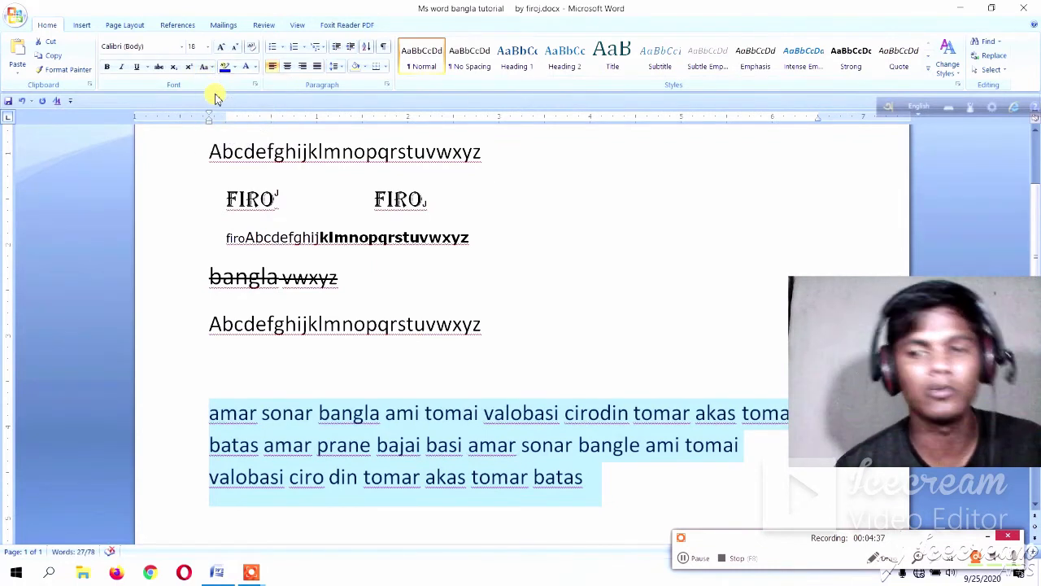
left_click(204, 69)
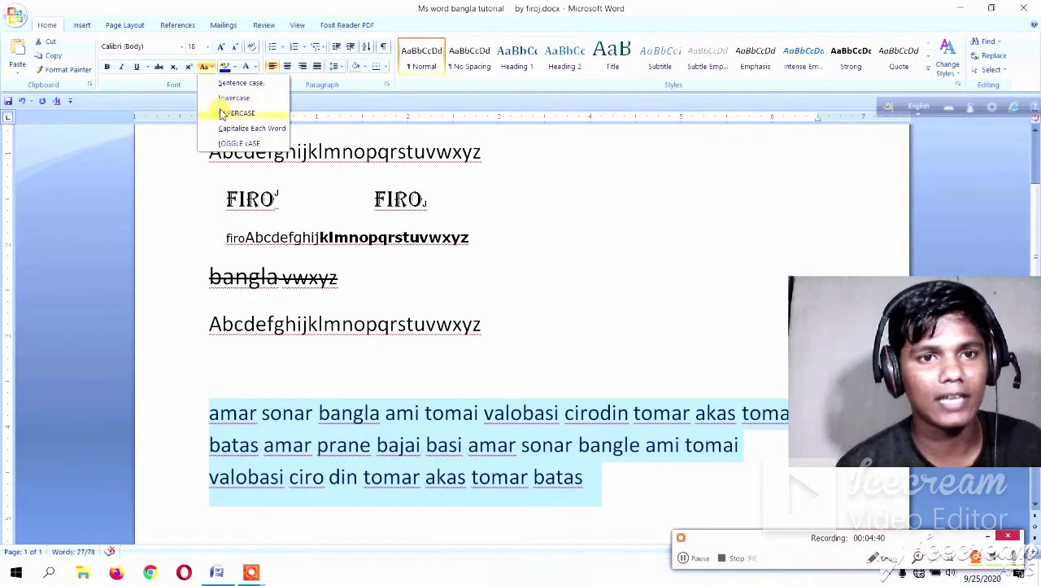
left_click(223, 113)
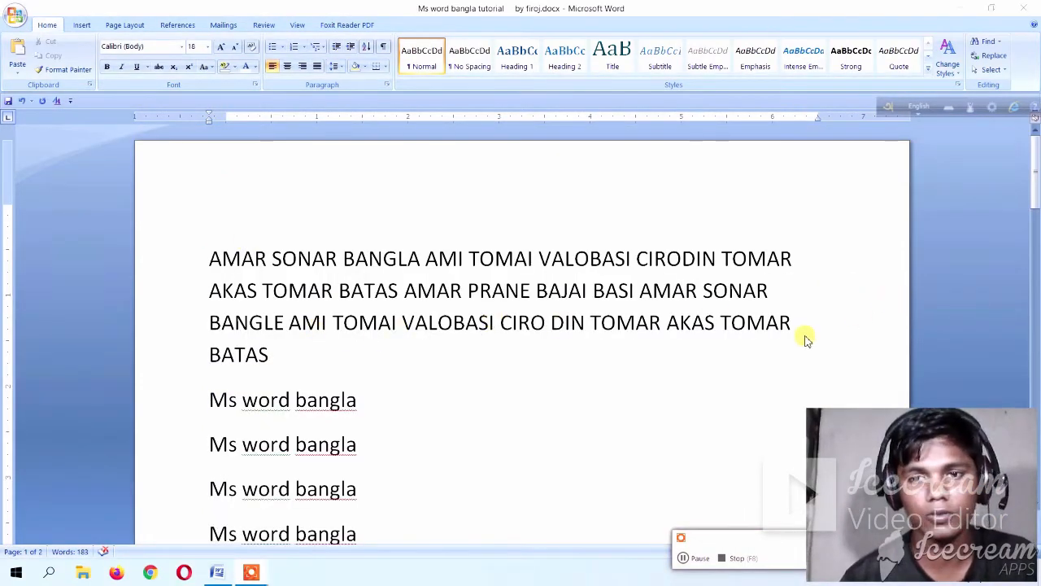
Highlight the whole uppercase "AMAR SONAR BANGLA" paragraph in teal.
left_click(797, 327)
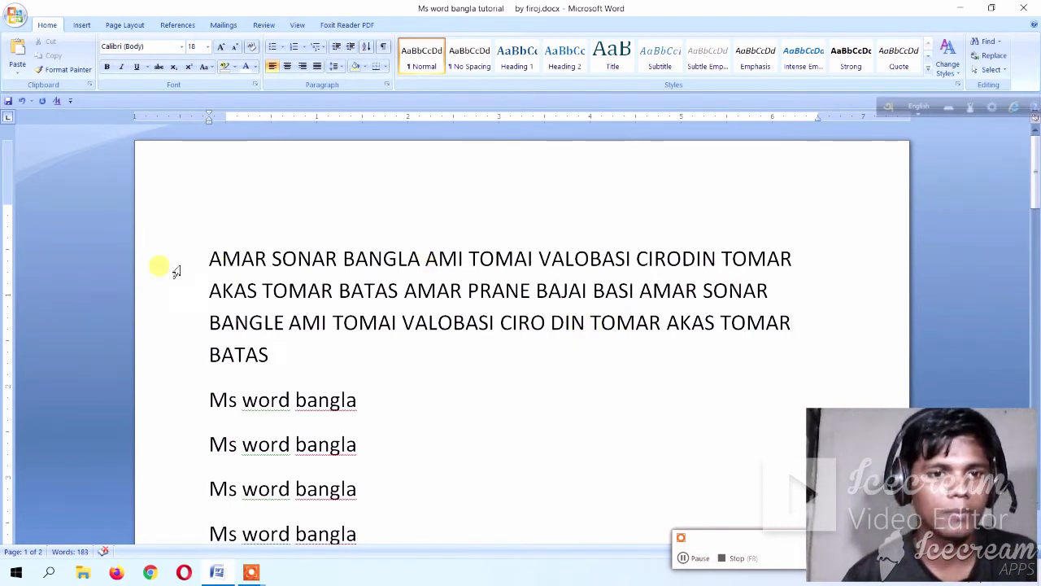
left_click_drag(209, 259, 800, 350)
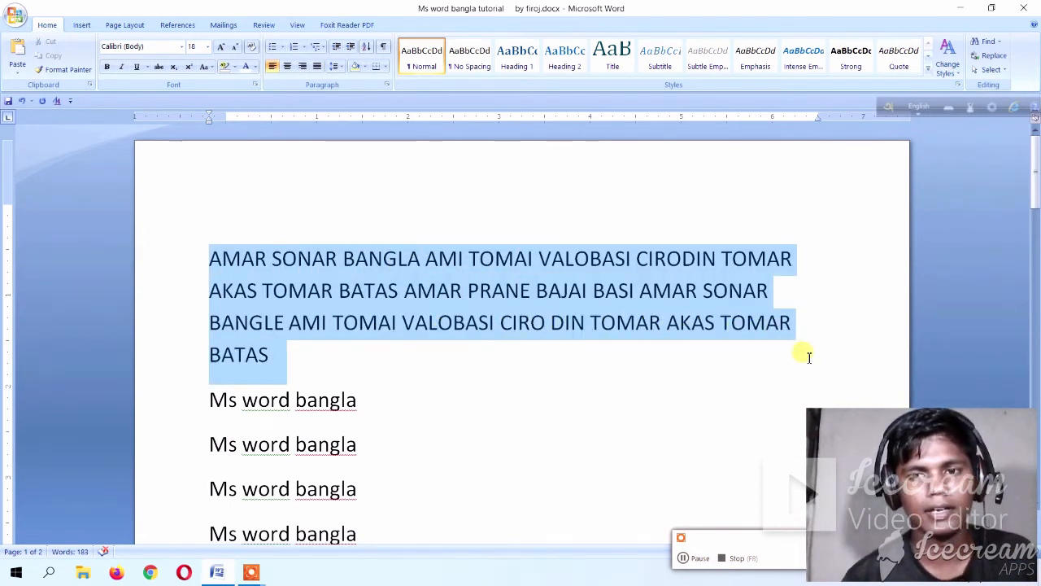
left_click(234, 67)
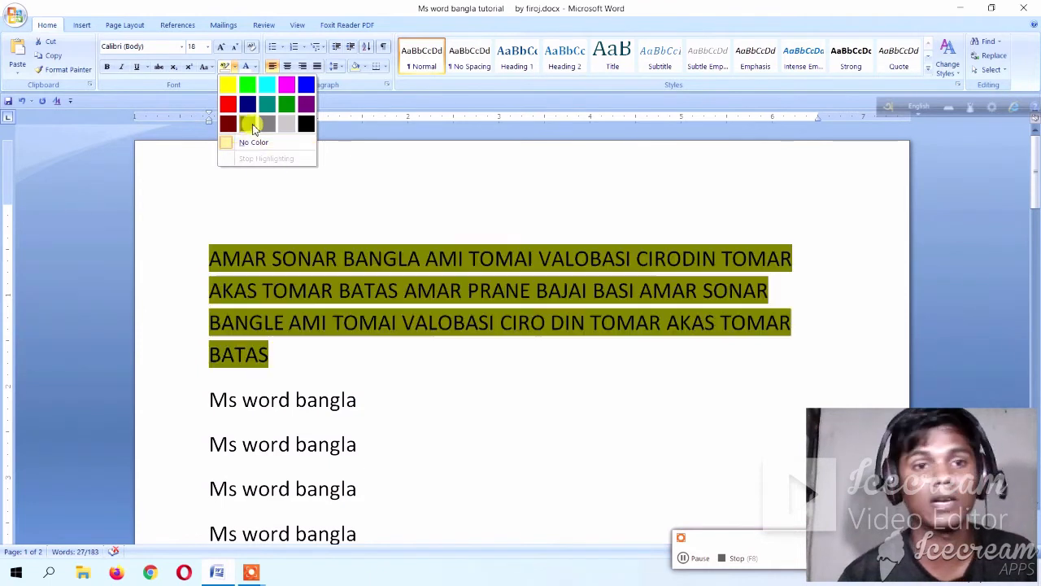
left_click(271, 107)
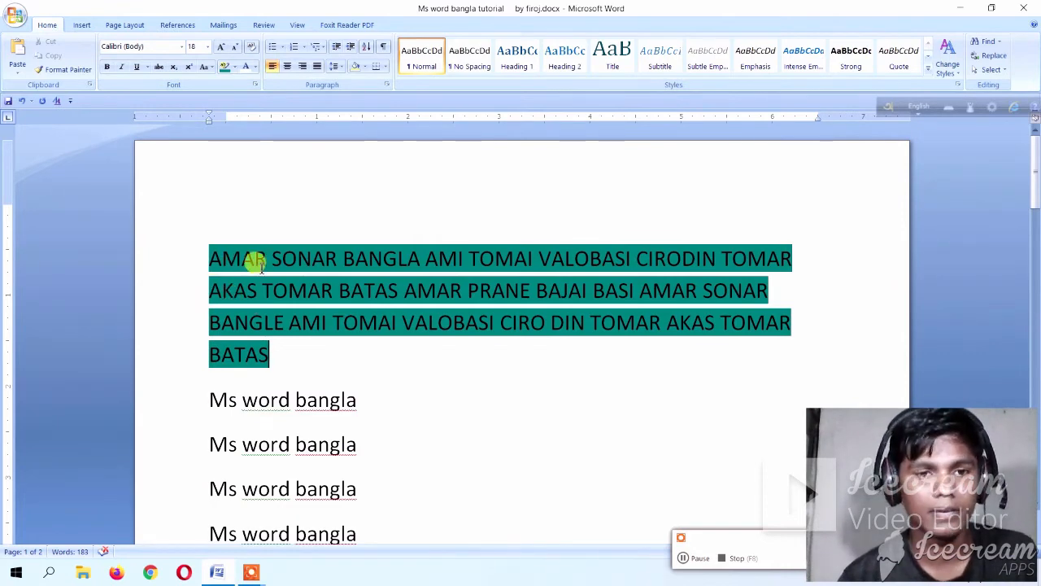
Set the font colour of the first "Ms word bangla" line to the standard dark red.
left_click(201, 400)
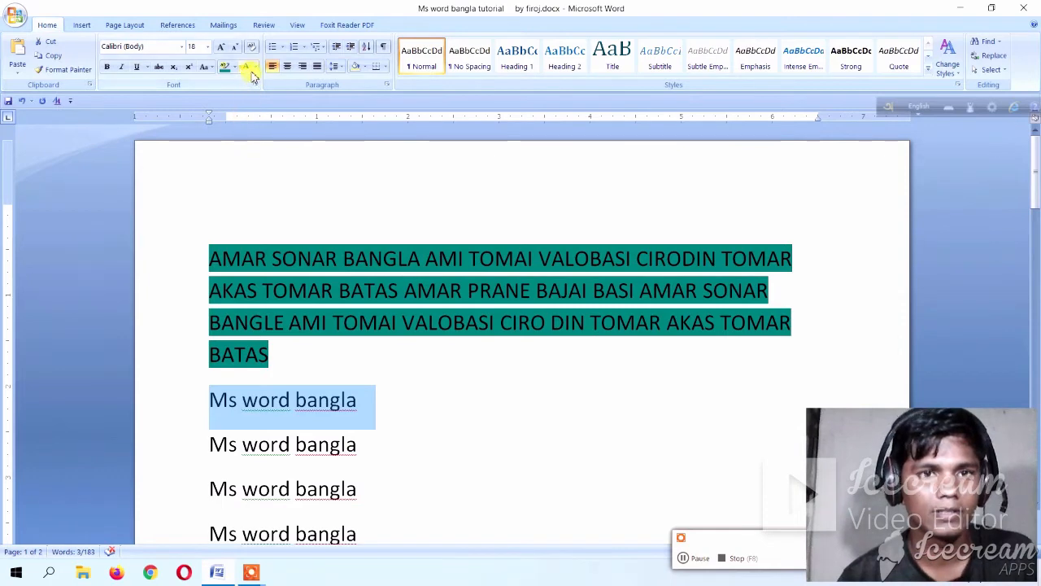
left_click(254, 67)
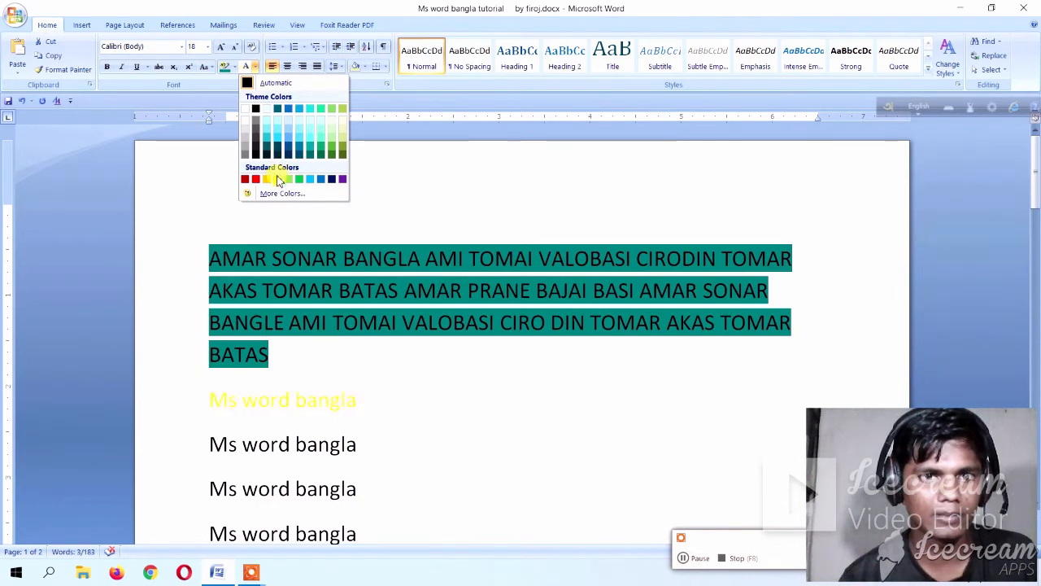
left_click(244, 178)
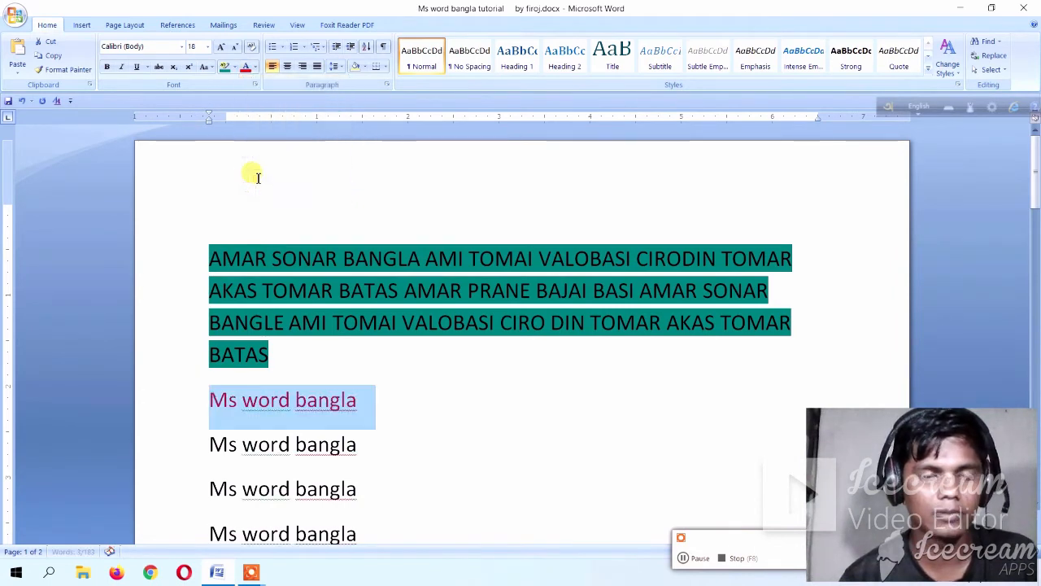
scroll(346, 353, "down", 2)
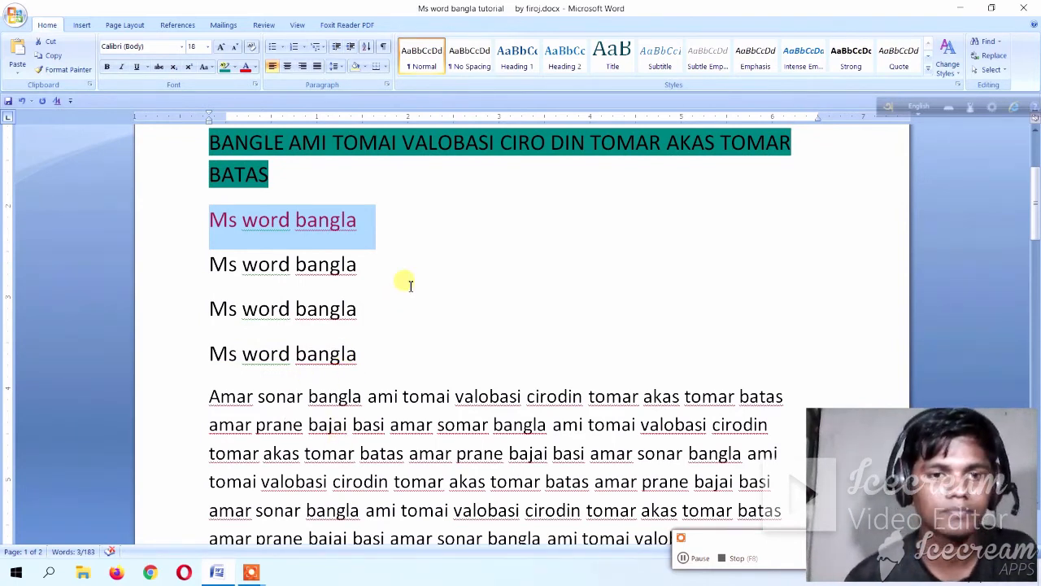
left_click(398, 268)
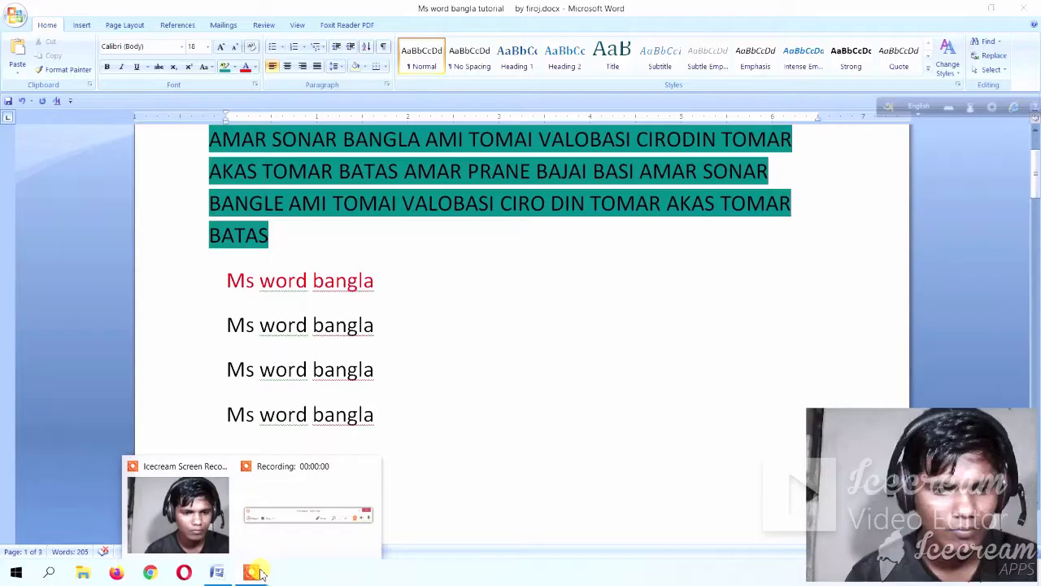
left_click(269, 547)
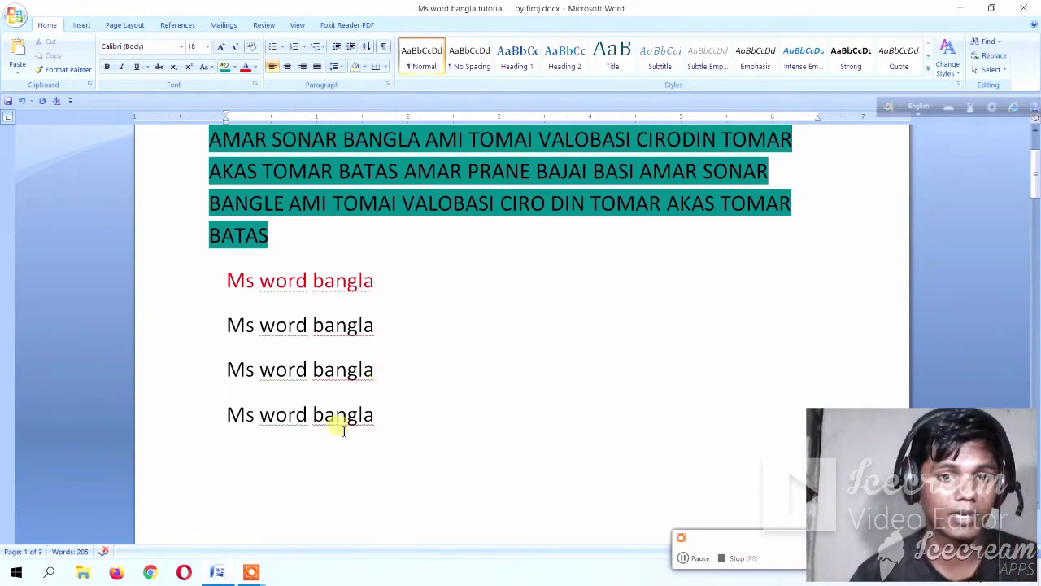
Turn the four "Ms word bangla" lines into a bulleted list with the four-diamond bullet.
left_click_drag(380, 421, 221, 288)
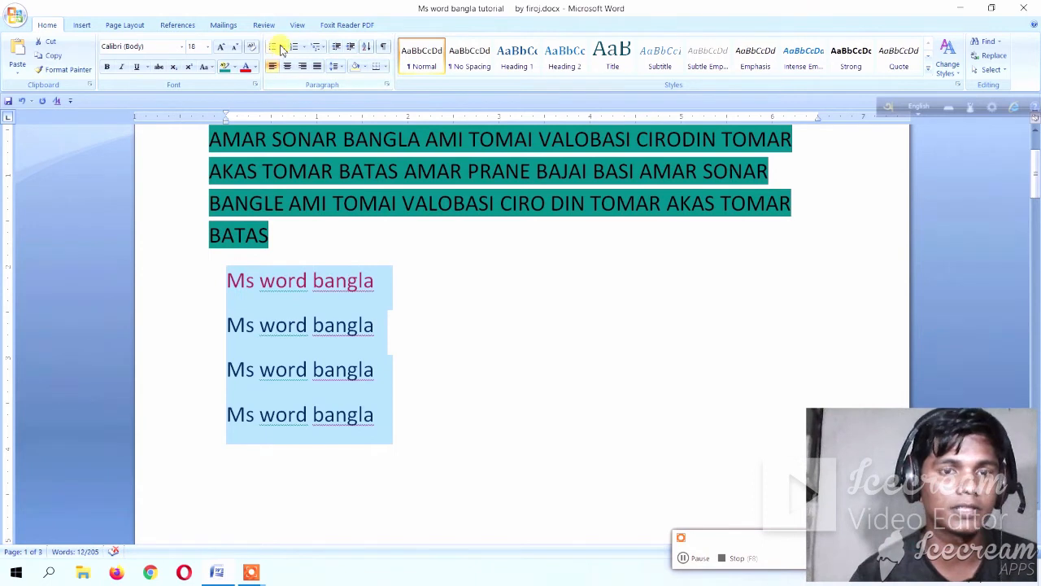
left_click(281, 48)
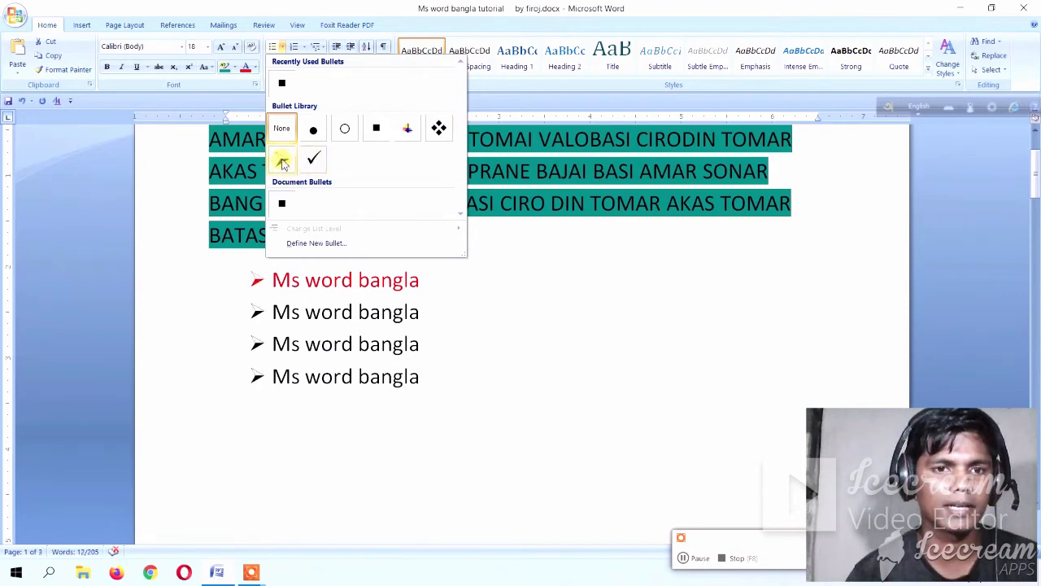
left_click(438, 127)
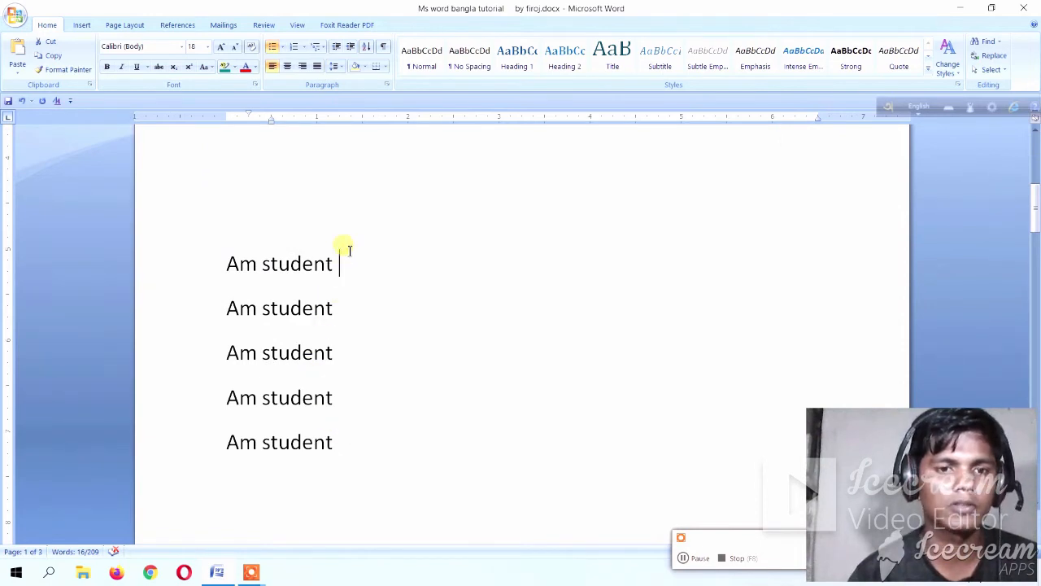
Number the block of five "Am student" lines with the lowercase Roman format i., ii., iii.
left_click_drag(344, 244, 262, 444)
left_click_drag(386, 468, 241, 255)
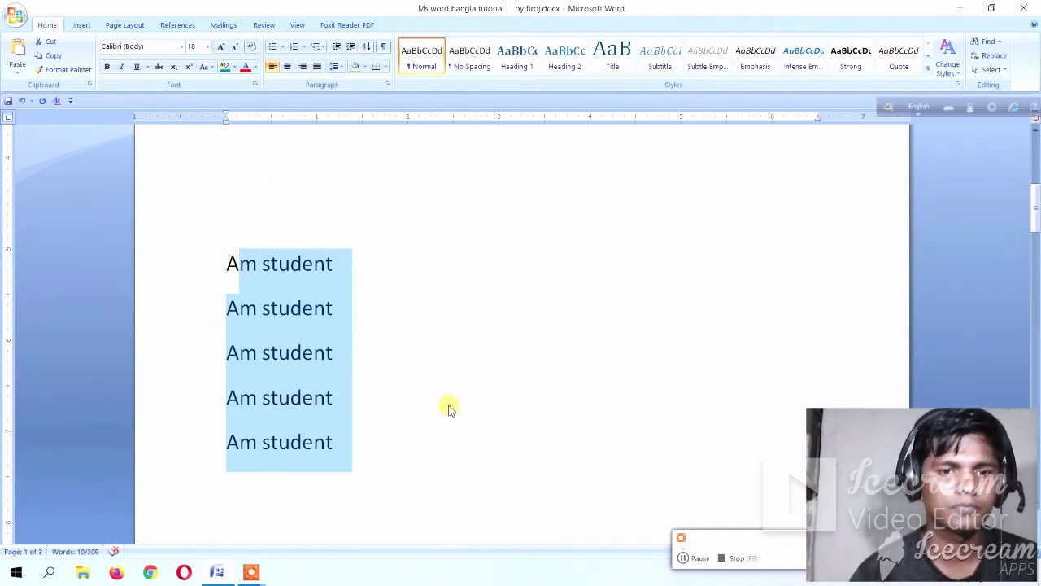
left_click(393, 503)
left_click_drag(393, 504, 214, 256)
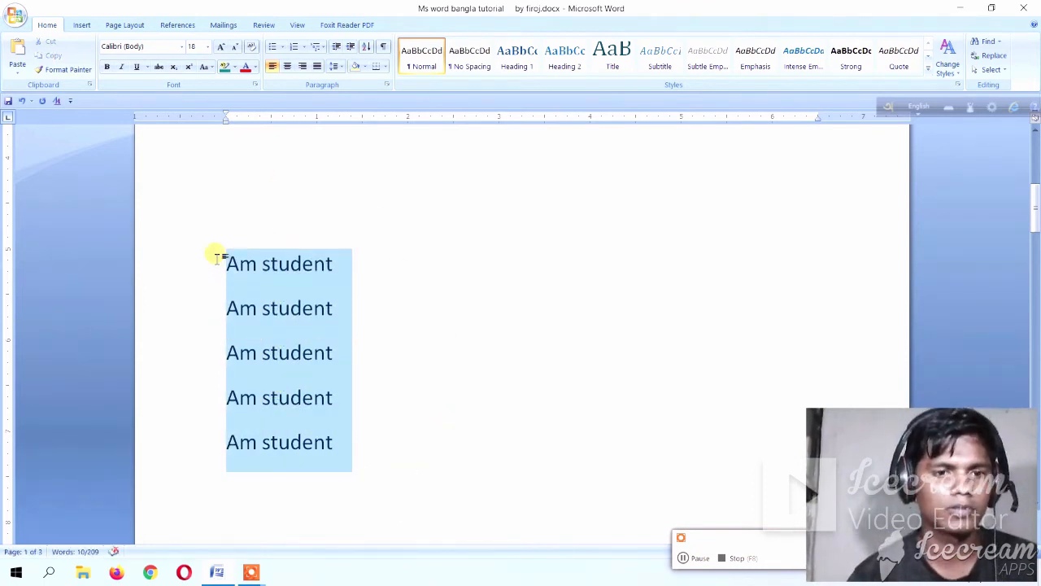
left_click(303, 47)
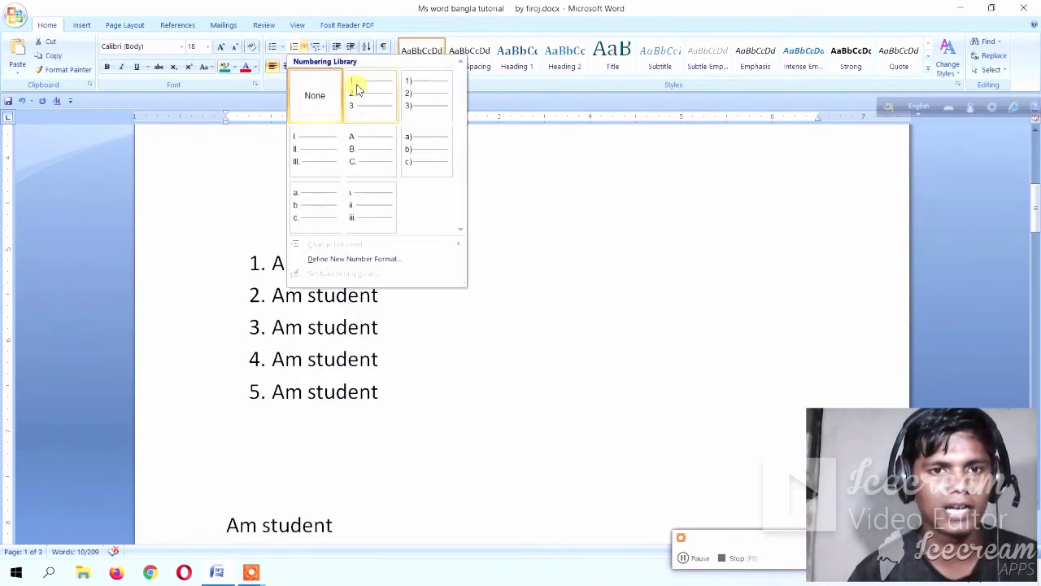
left_click(353, 216)
scroll(359, 353, "down", 5)
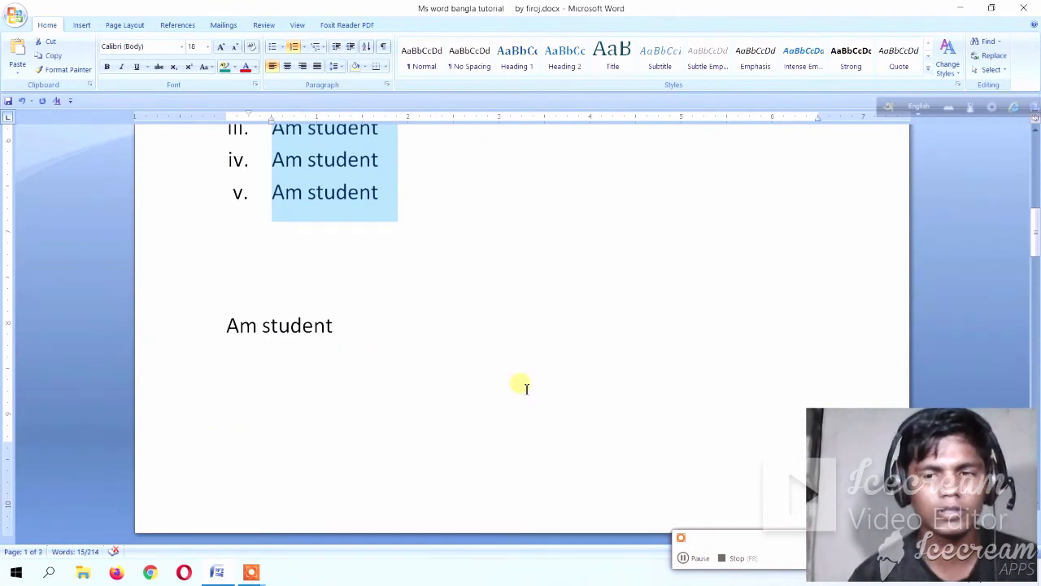
left_click(690, 560)
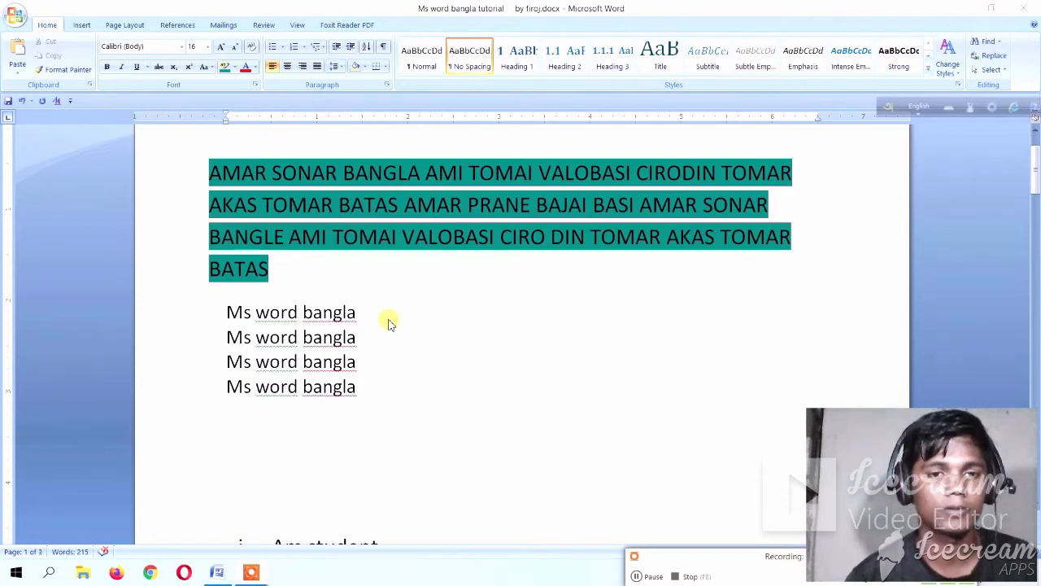
Increase the indent of the four "Ms word bangla" lines by three levels.
left_click_drag(399, 386, 239, 317)
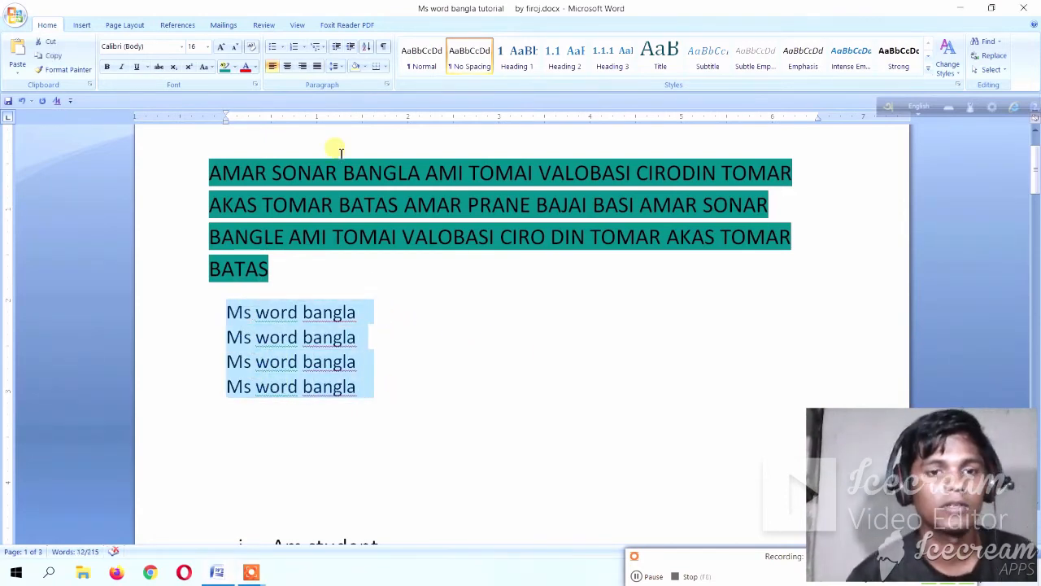
left_click(355, 48)
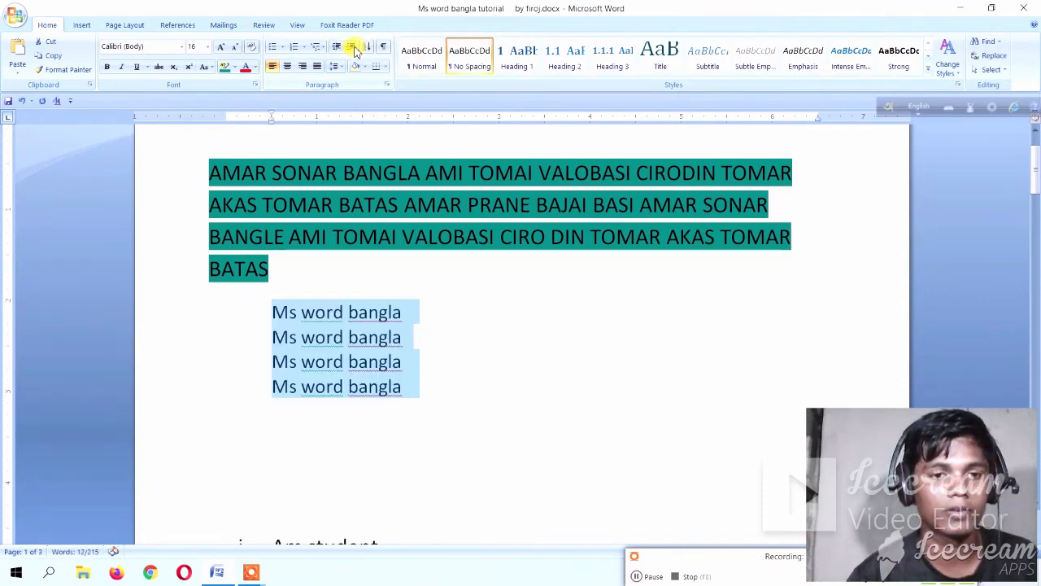
left_click(355, 49)
left_click(354, 48)
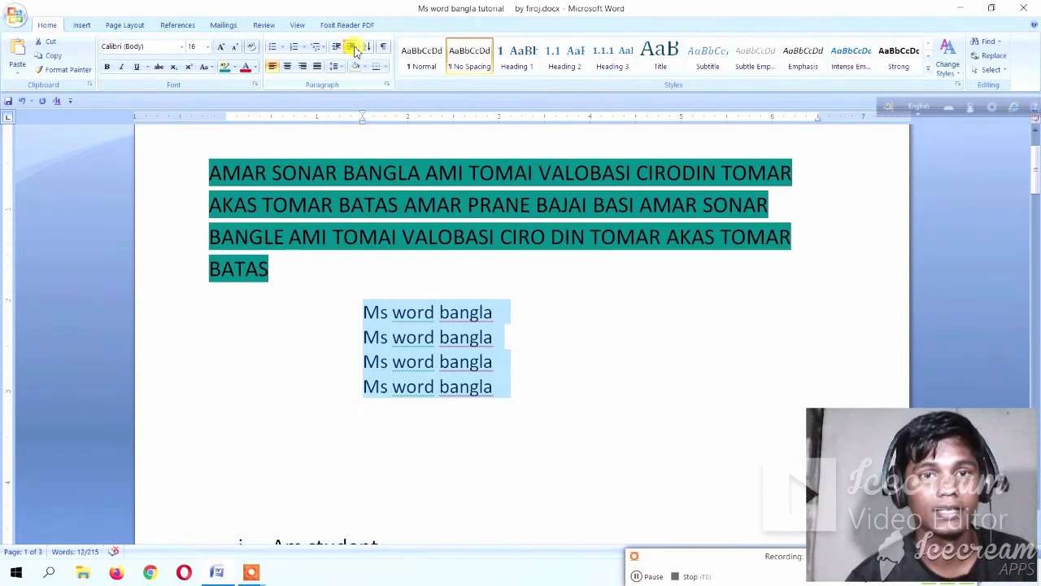
left_click(355, 49)
Decrease the indent of the four "Ms word bangla" lines by three levels.
left_click(333, 48)
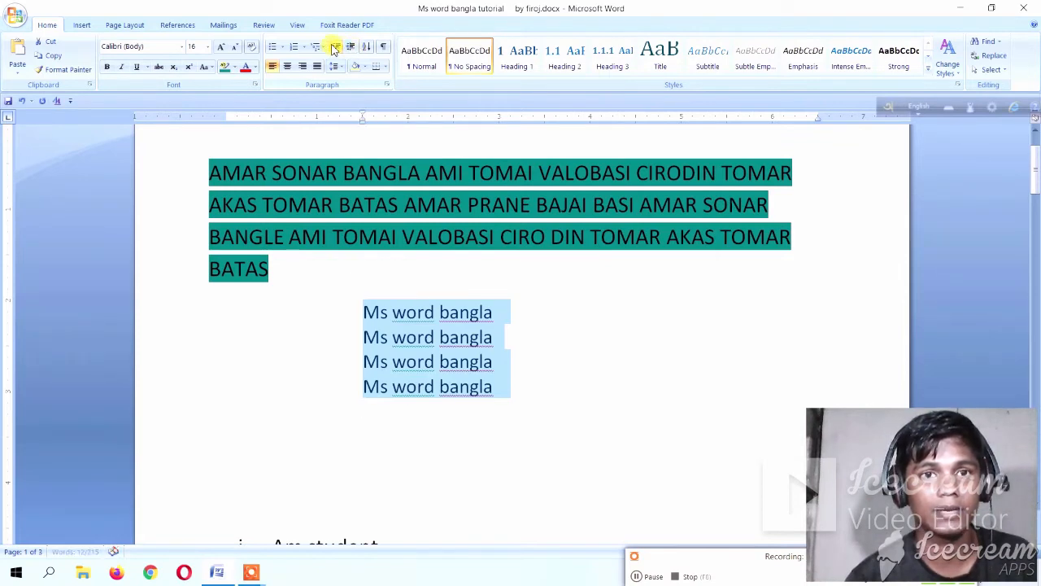
left_click(334, 47)
left_click(333, 47)
left_click(333, 47)
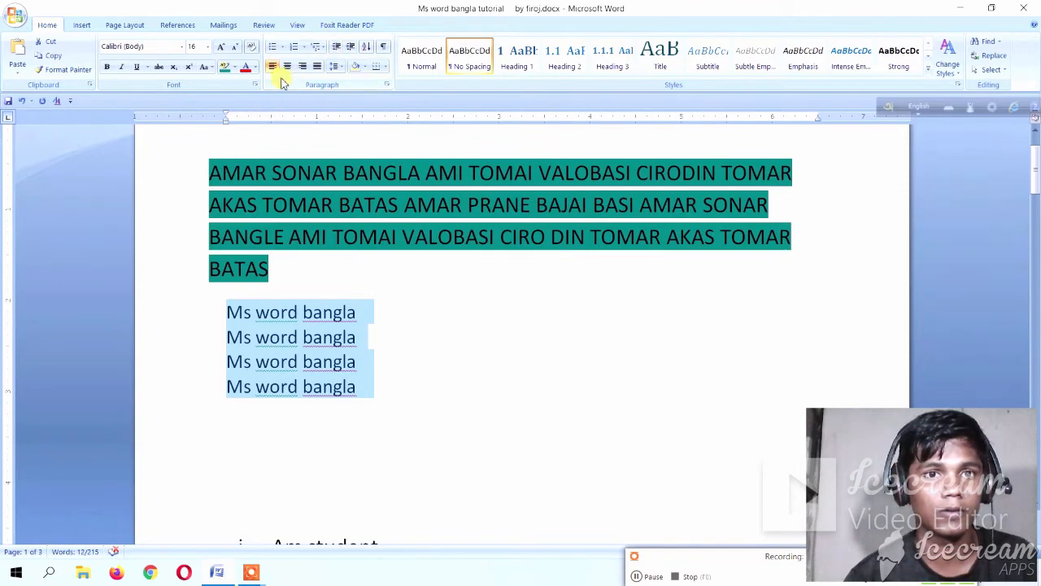
left_click(647, 577)
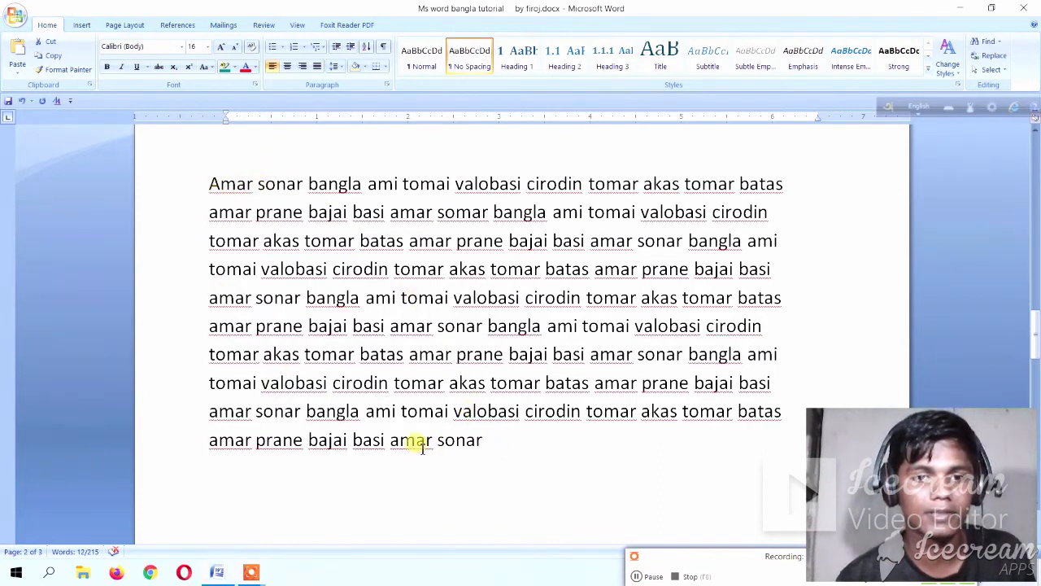
Try centre and right alignment on the long "Amar sonar bangla" paragraph and finish with it justified.
left_click_drag(481, 439, 226, 192)
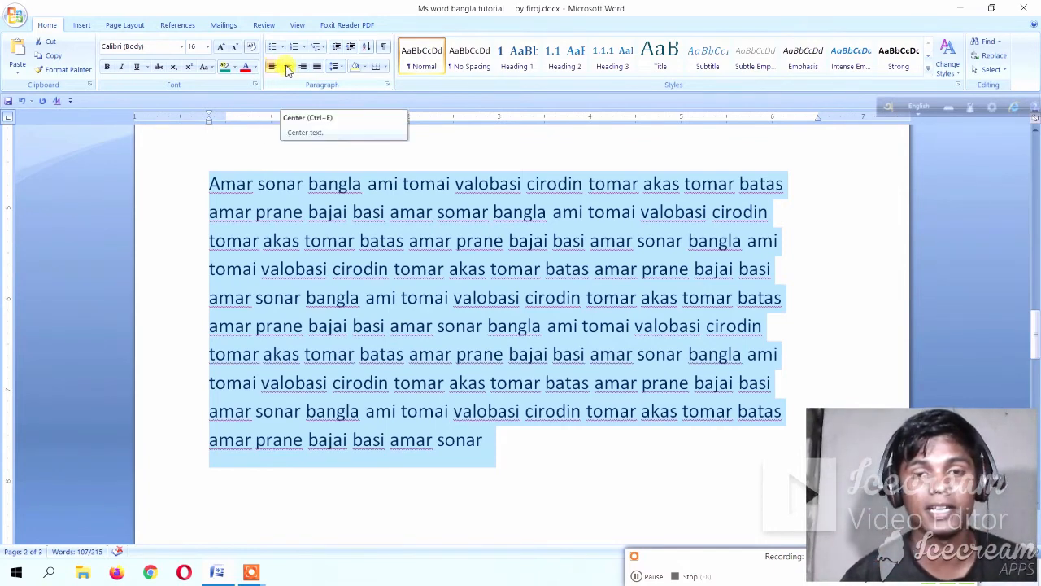
left_click(286, 69)
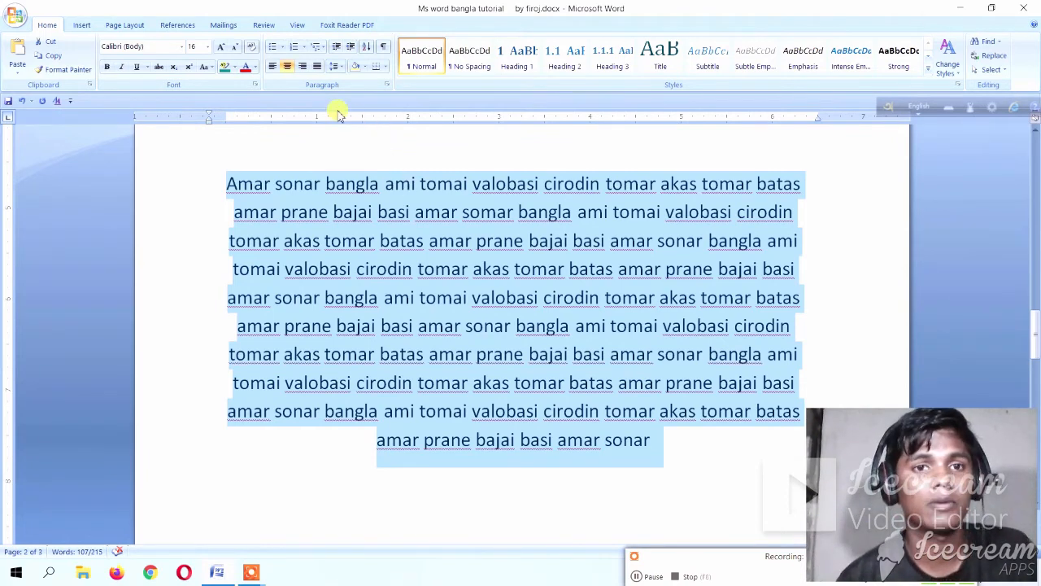
left_click(306, 70)
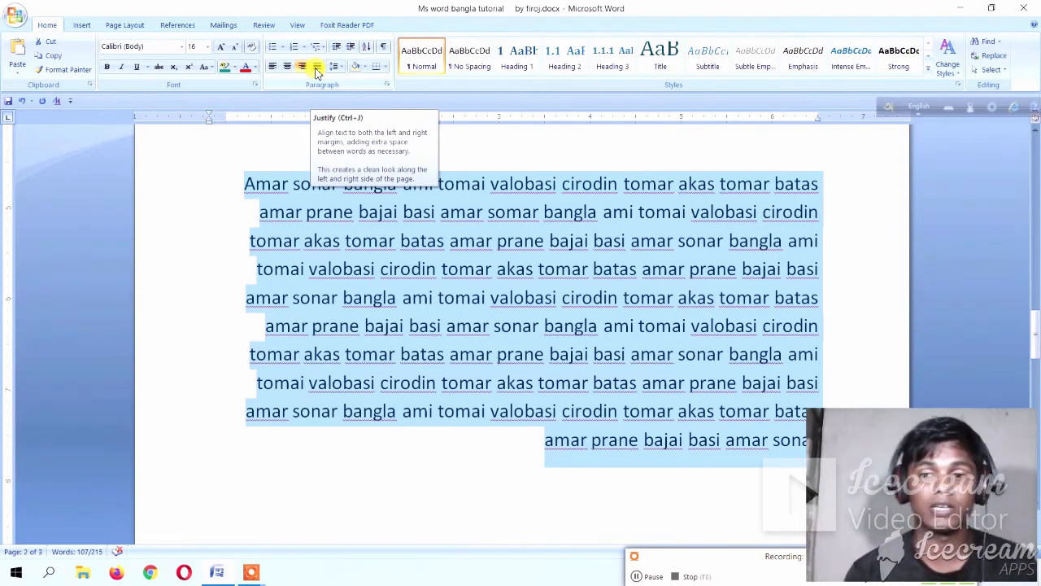
left_click(317, 70)
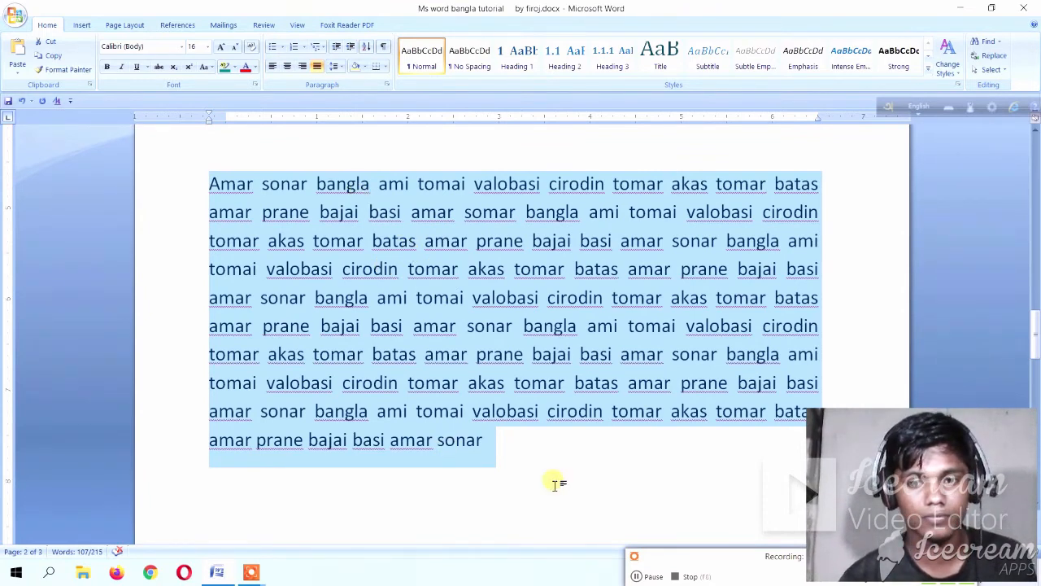
Set the line spacing of the long "Amar sonar bangla" paragraph to 2.0.
left_click_drag(673, 563, 645, 557)
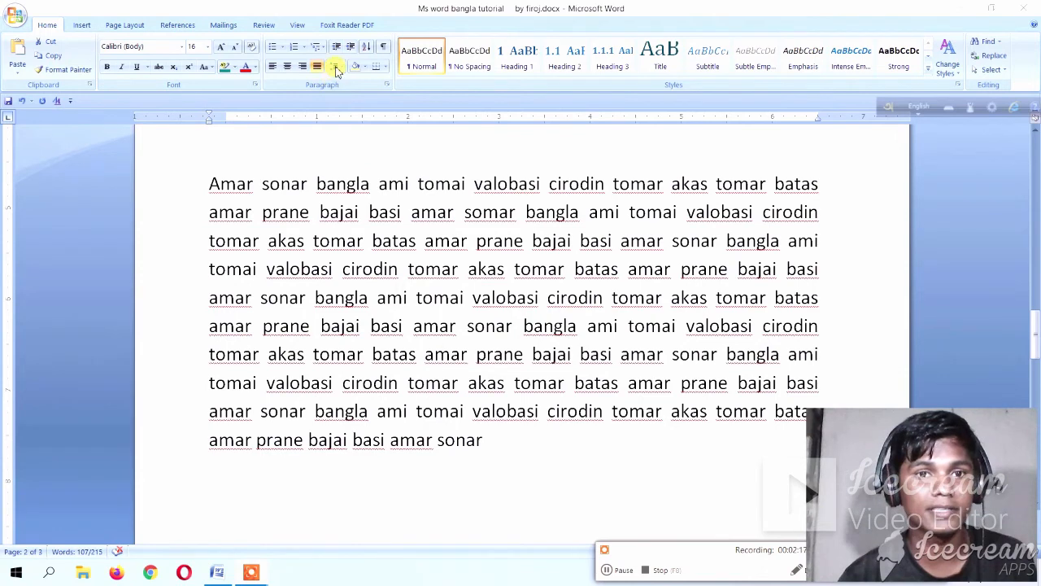
left_click(339, 70)
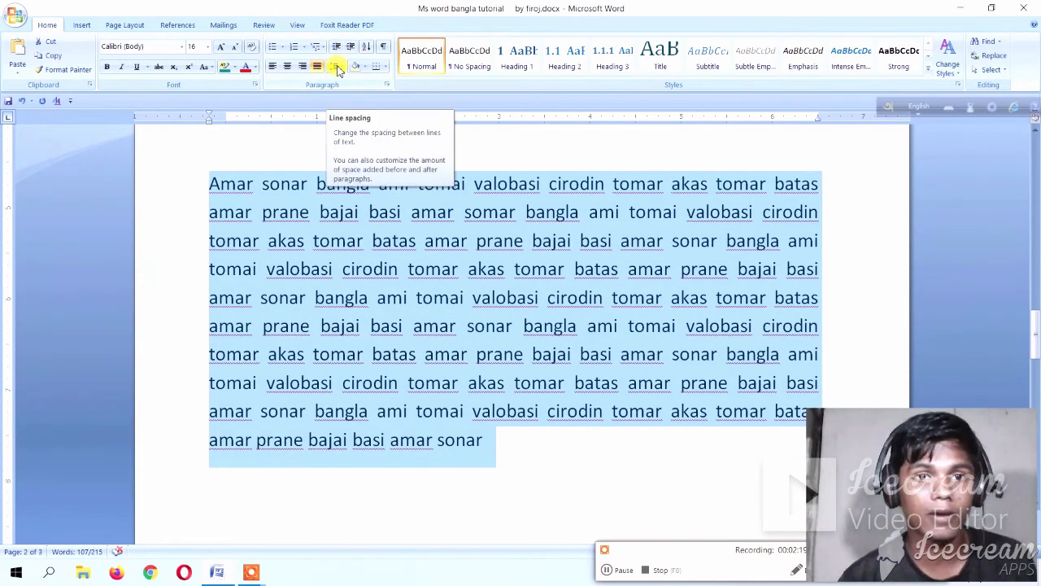
left_click(341, 68)
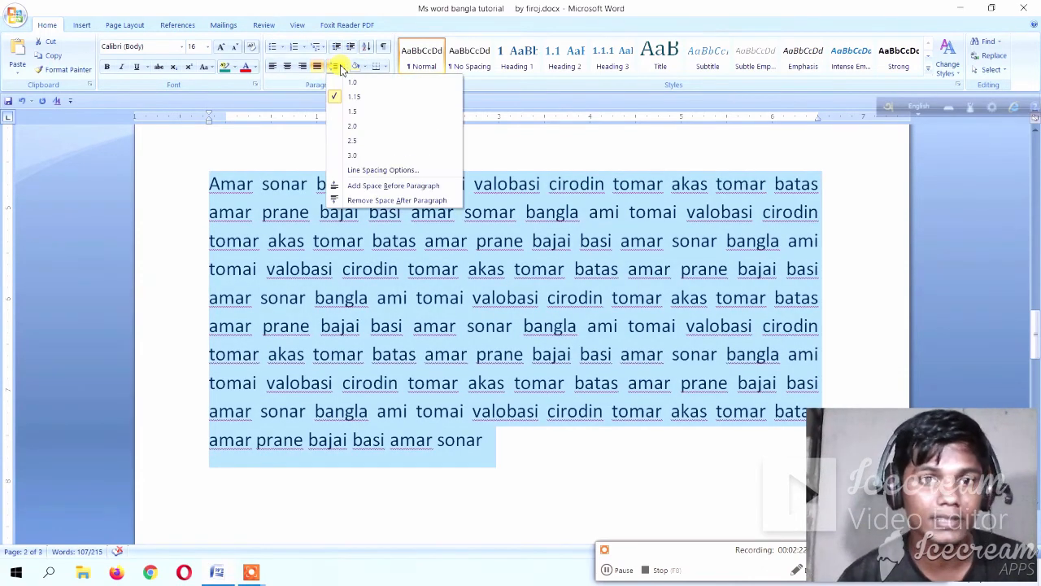
left_click(358, 127)
scroll(372, 269, "down", 3)
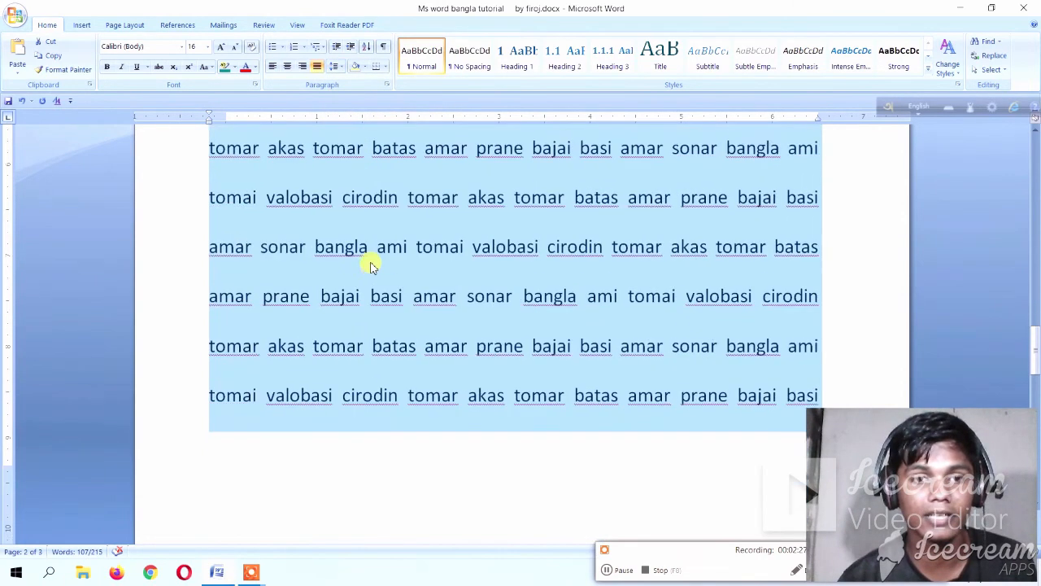
scroll(370, 265, "up", 3)
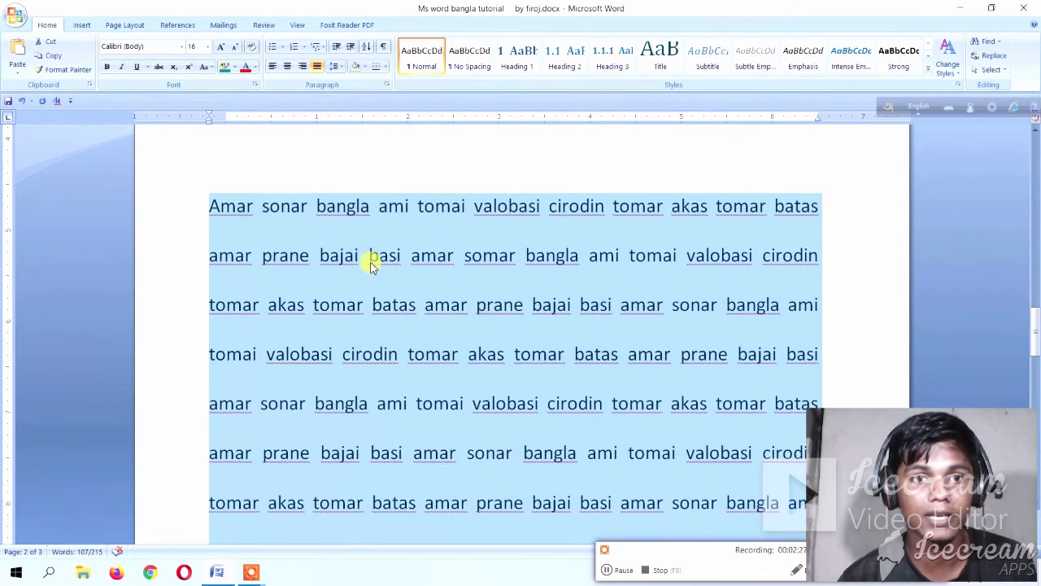
Shade the "Amar sonar bangla" paragraph with the standard light green colour.
left_click(364, 68)
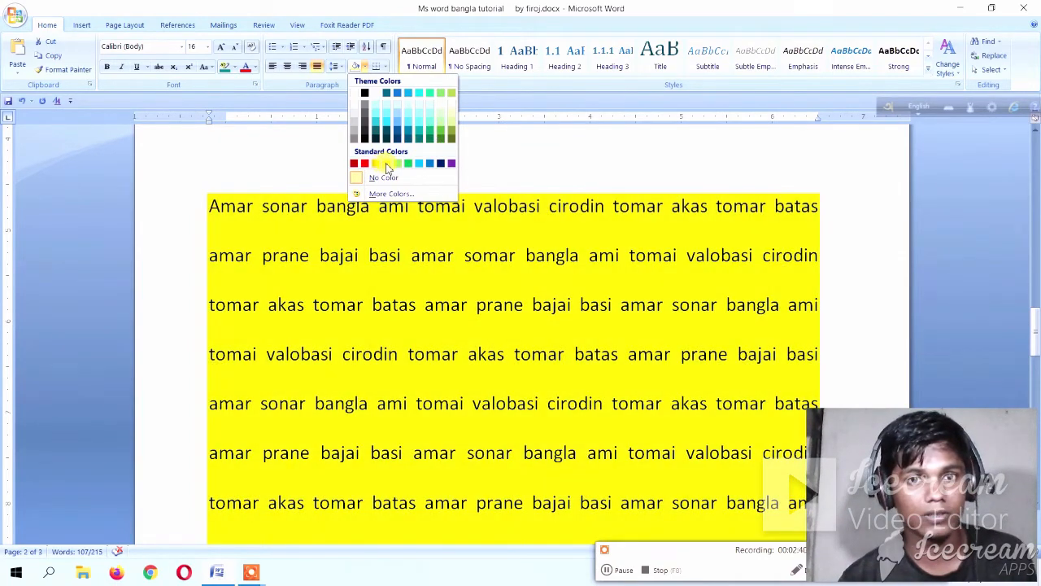
left_click(394, 163)
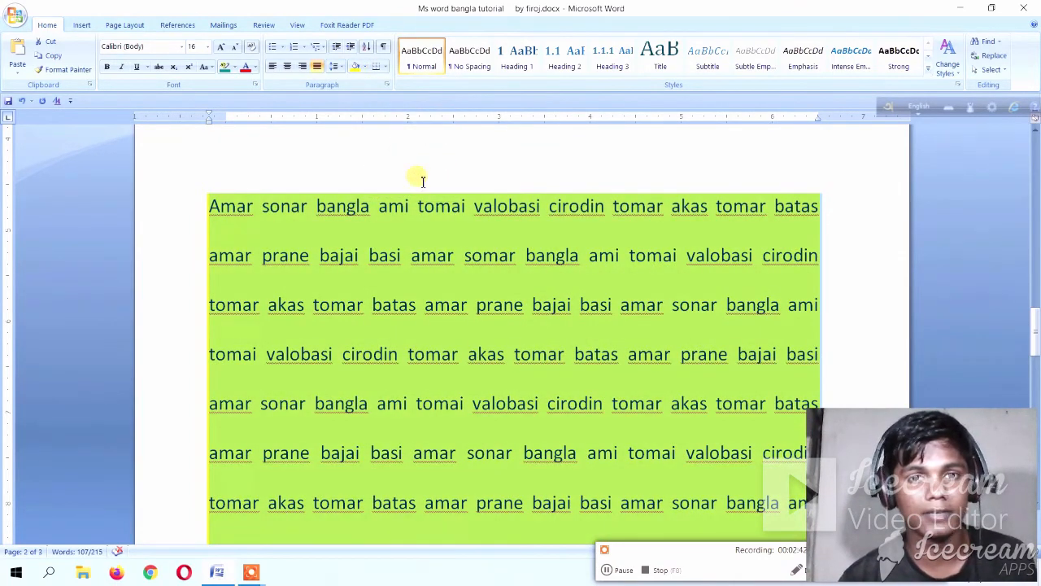
scroll(421, 198, "down", 5)
scroll(421, 201, "up", 5)
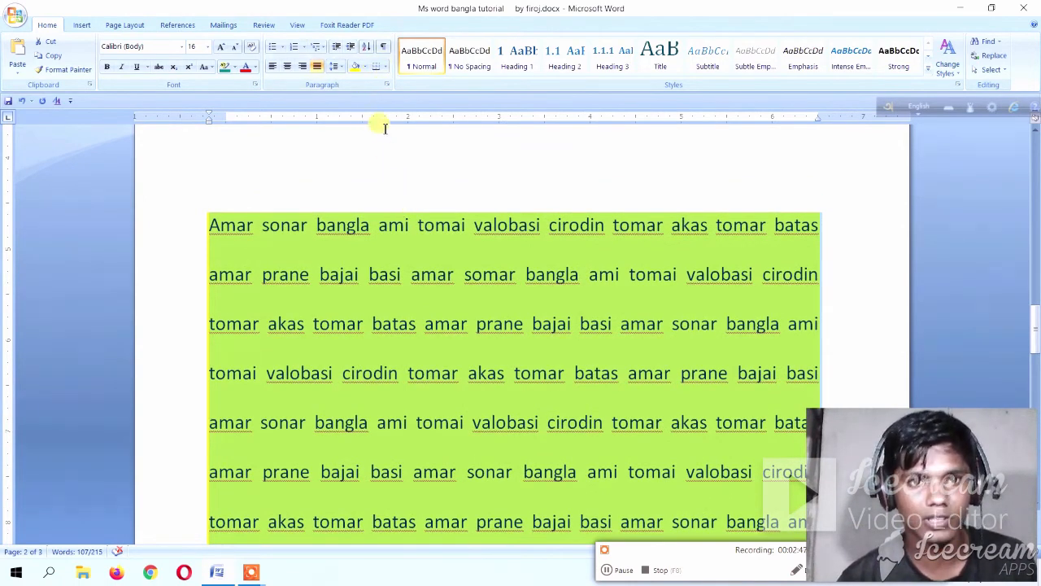
Add top and left borders to the "Amar sonar bangla" paragraph, and finish with outside borders around it.
left_click(387, 70)
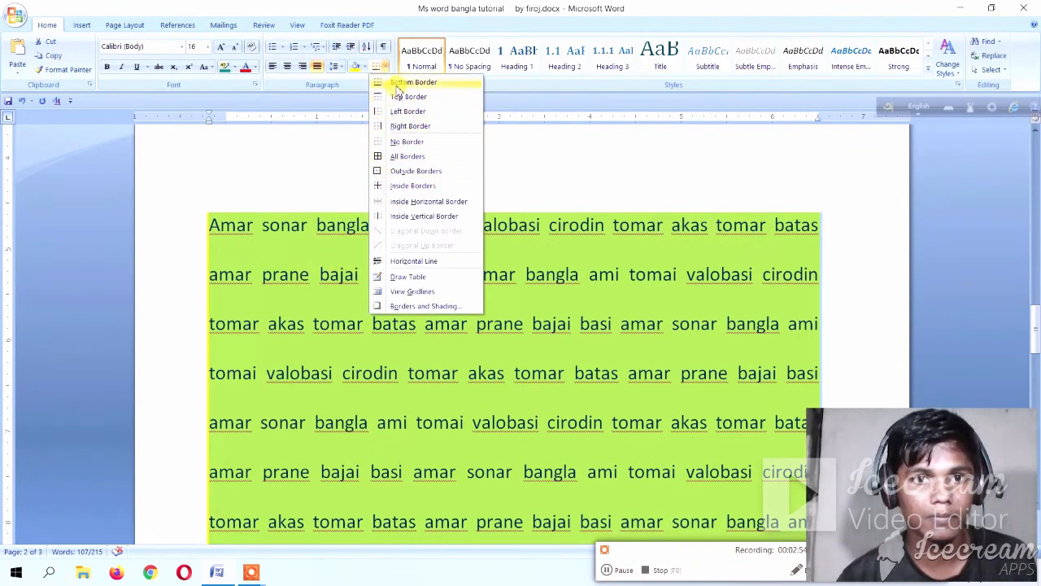
left_click(398, 97)
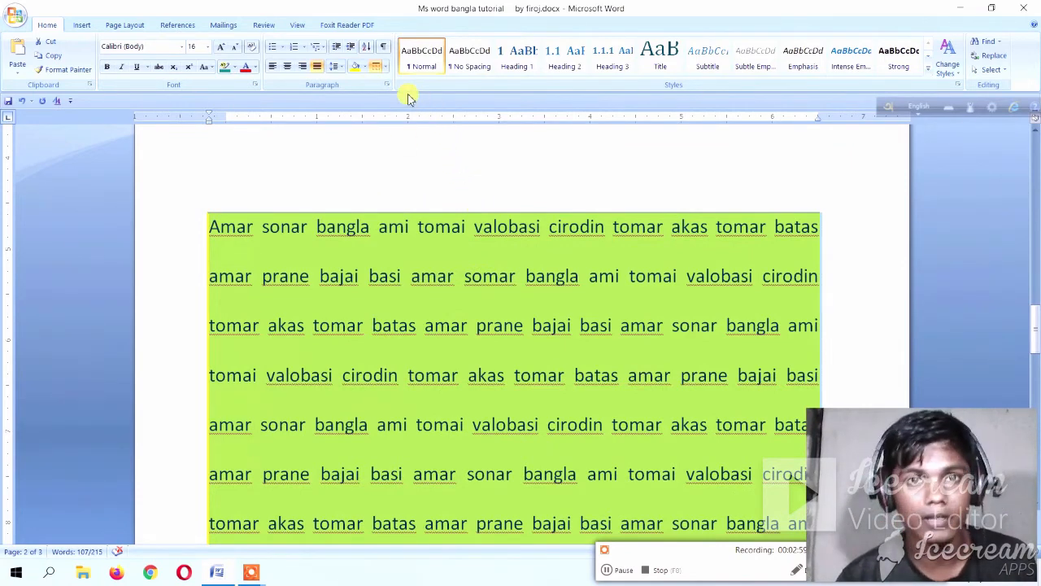
left_click(385, 69)
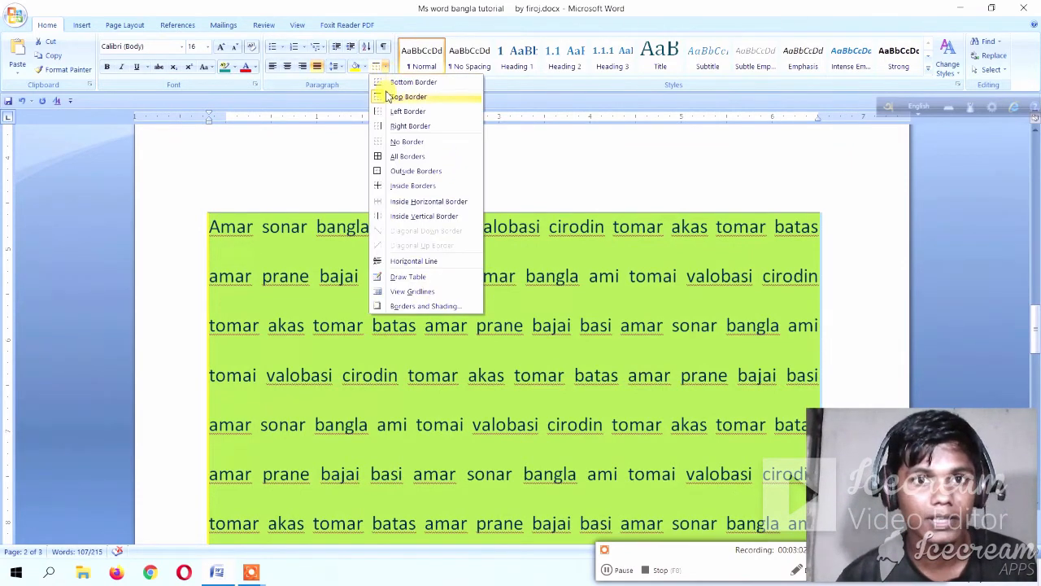
left_click(383, 112)
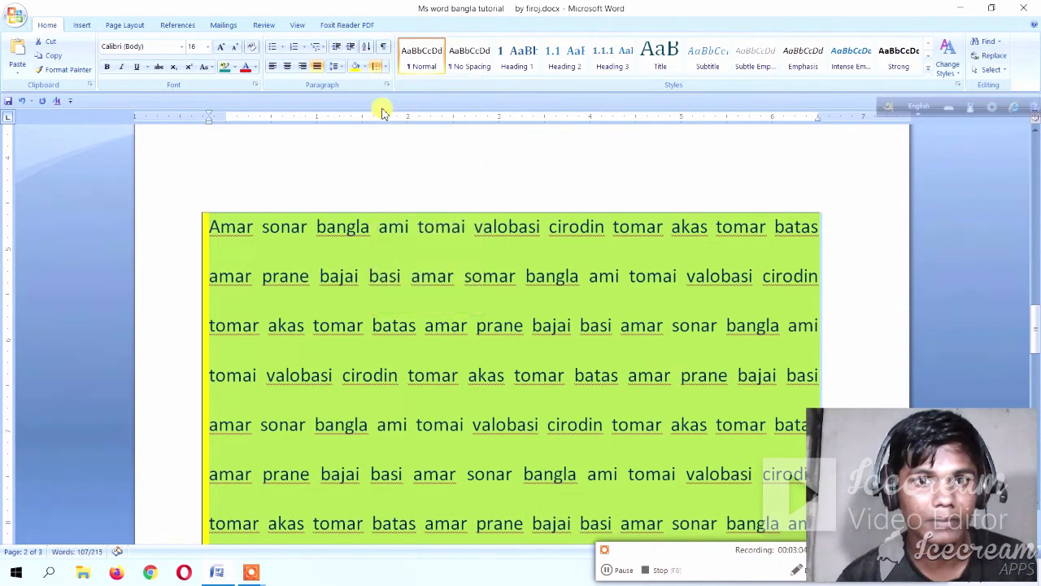
left_click(385, 67)
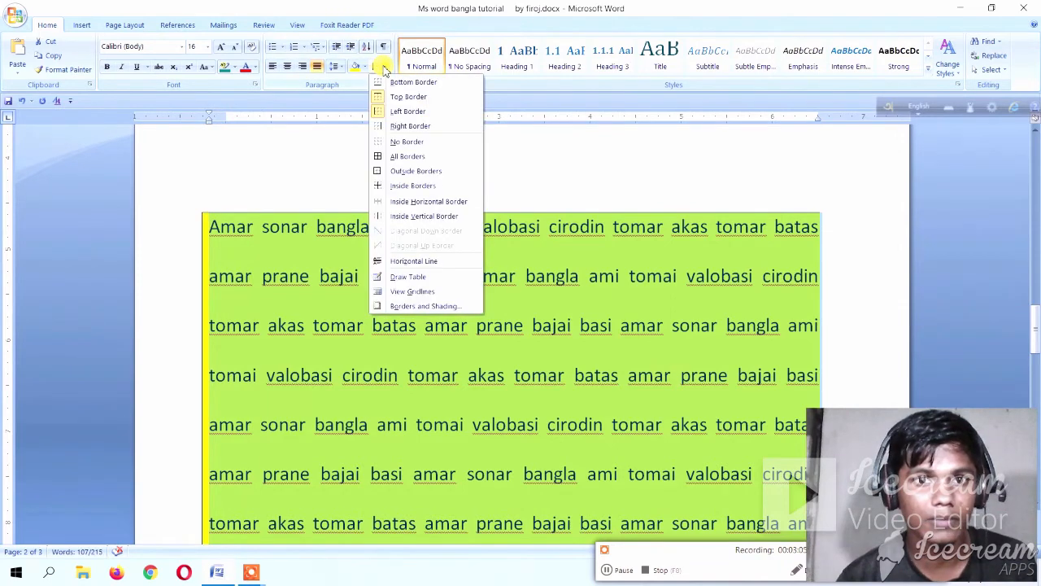
left_click(382, 170)
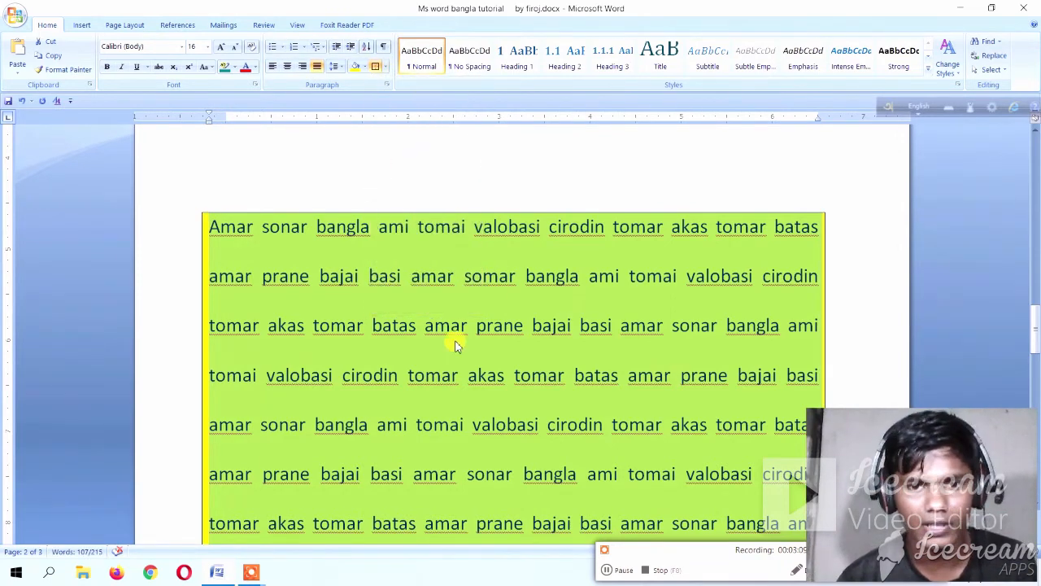
scroll(452, 318, "down", 3)
scroll(446, 291, "up", 5)
scroll(435, 402, "up", 3)
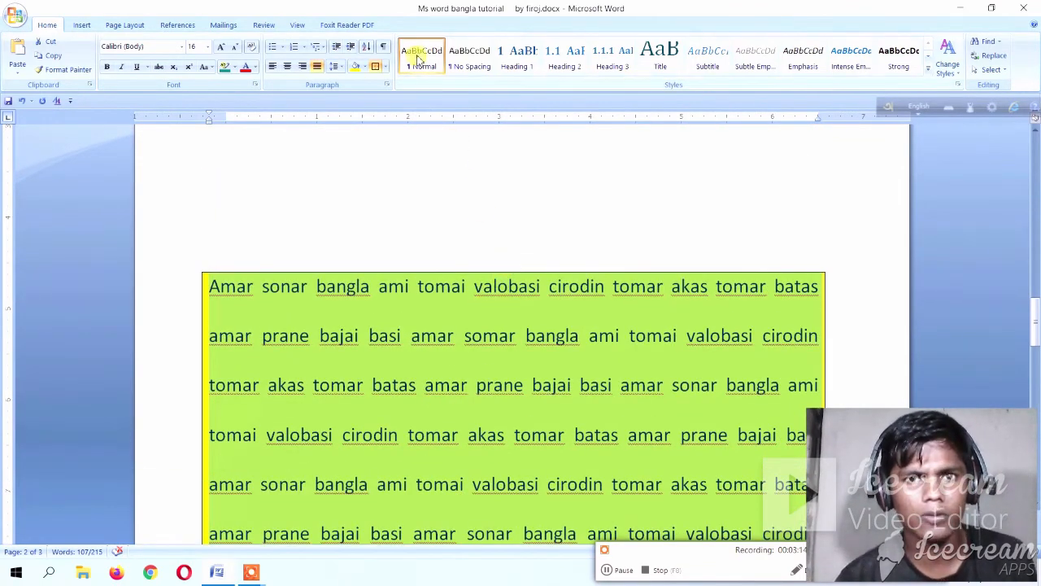
left_click(564, 57)
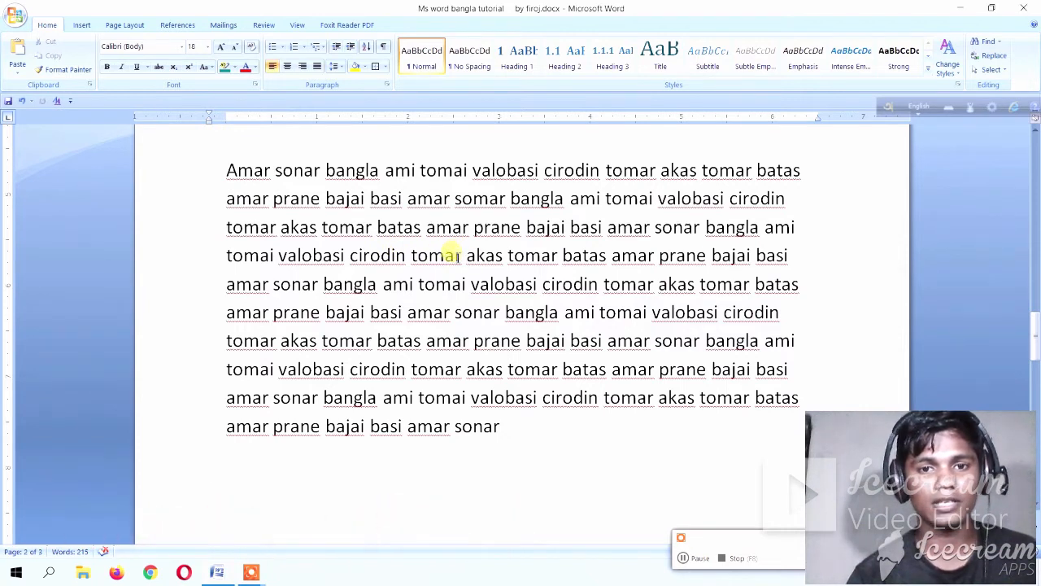
Search for the word "tomar" with Find, starting from its fourth-line occurrence, and step through the following matches in the paragraph.
left_click_drag(462, 255, 414, 262)
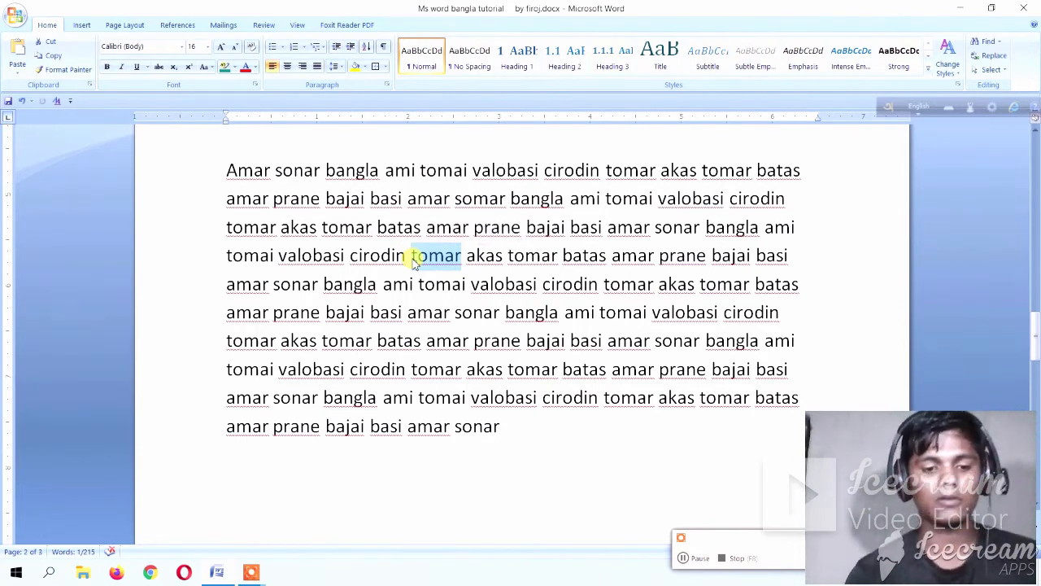
left_click(989, 42)
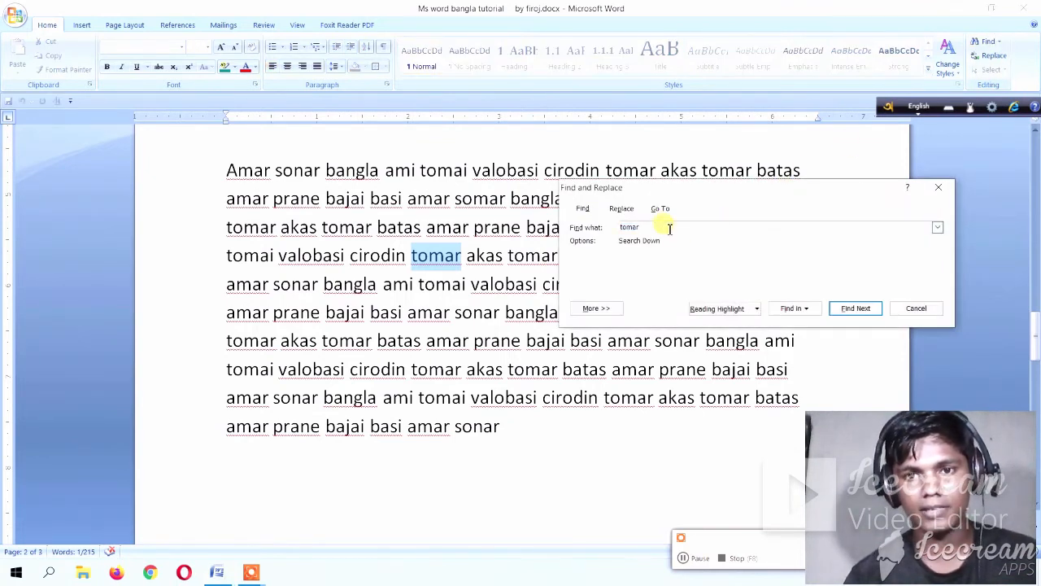
left_click(855, 309)
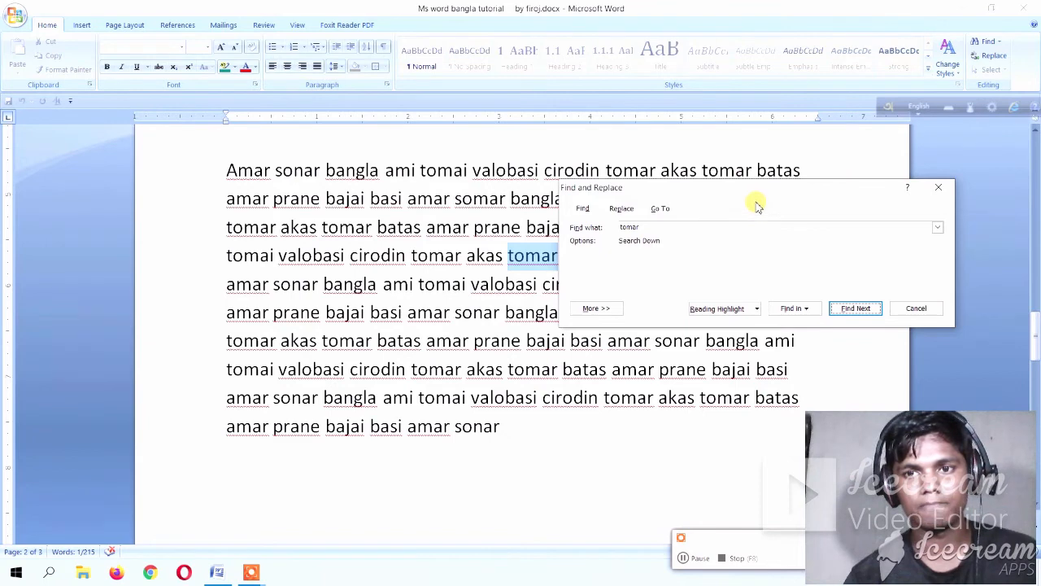
left_click_drag(744, 193, 806, 100)
left_click(919, 215)
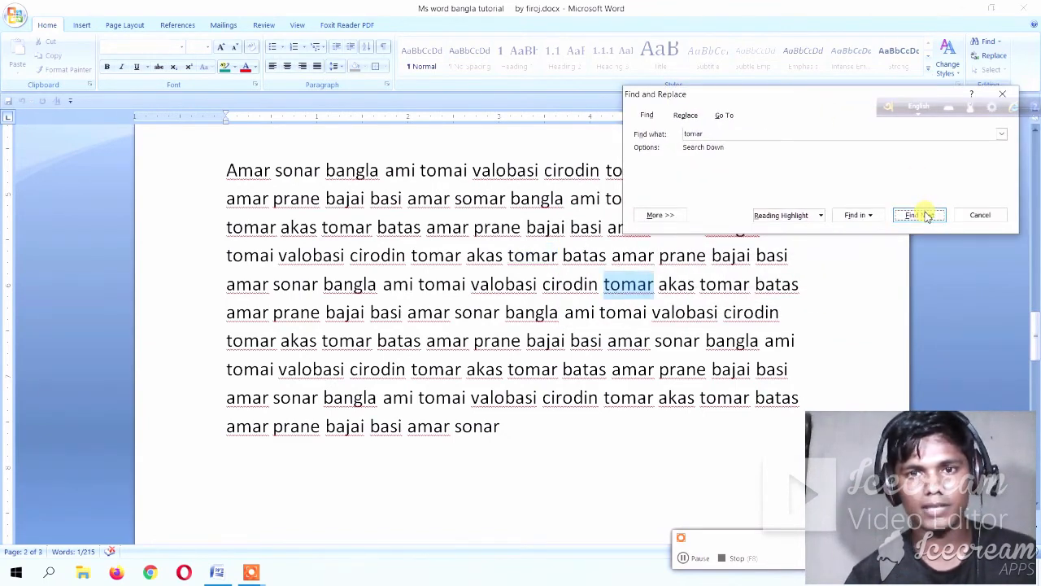
left_click(919, 215)
left_click(925, 216)
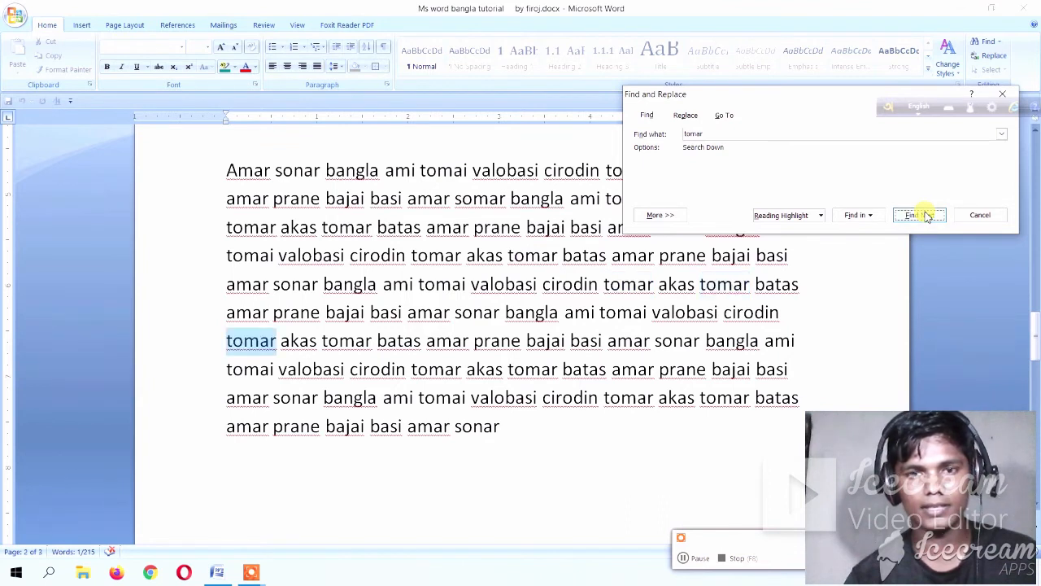
left_click(925, 215)
left_click(925, 215)
left_click(926, 216)
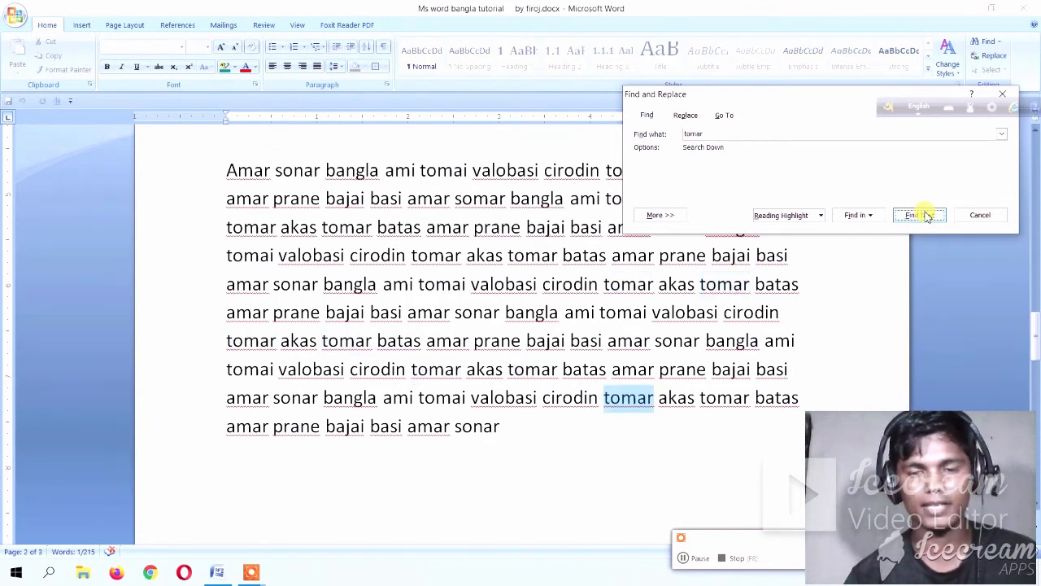
left_click(1004, 94)
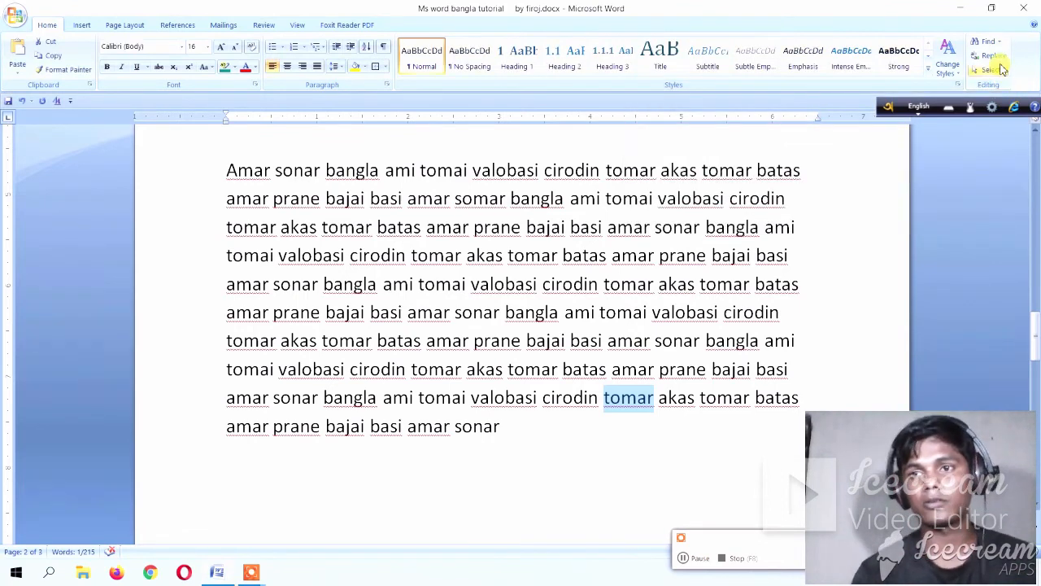
Replace the selected "tomar" in the paragraph's second-to-last line with "amar", leaving the other occurrences alone.
left_click(988, 55)
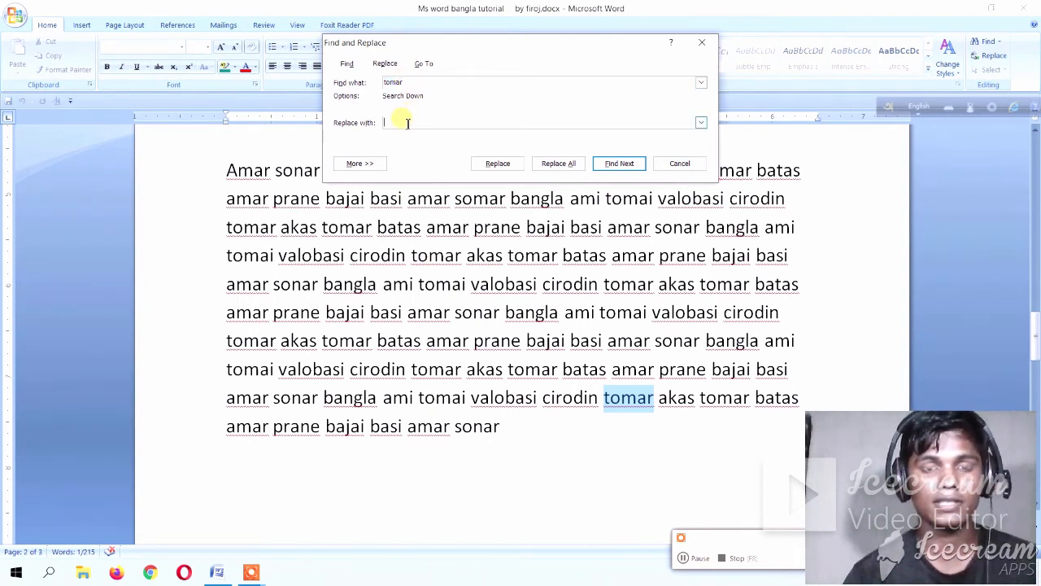
left_click(408, 122)
type("a")
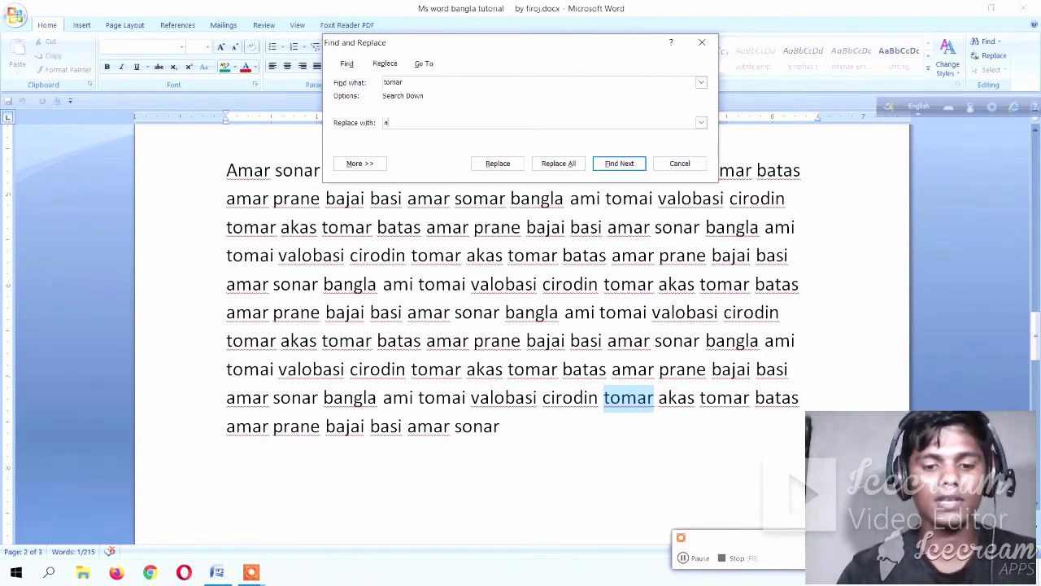
type("mar")
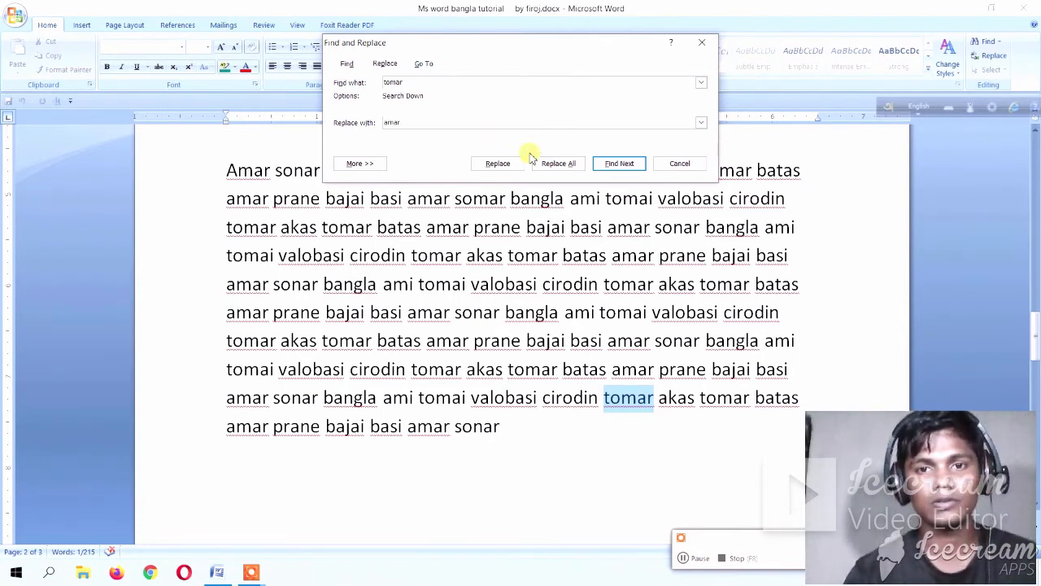
left_click(498, 164)
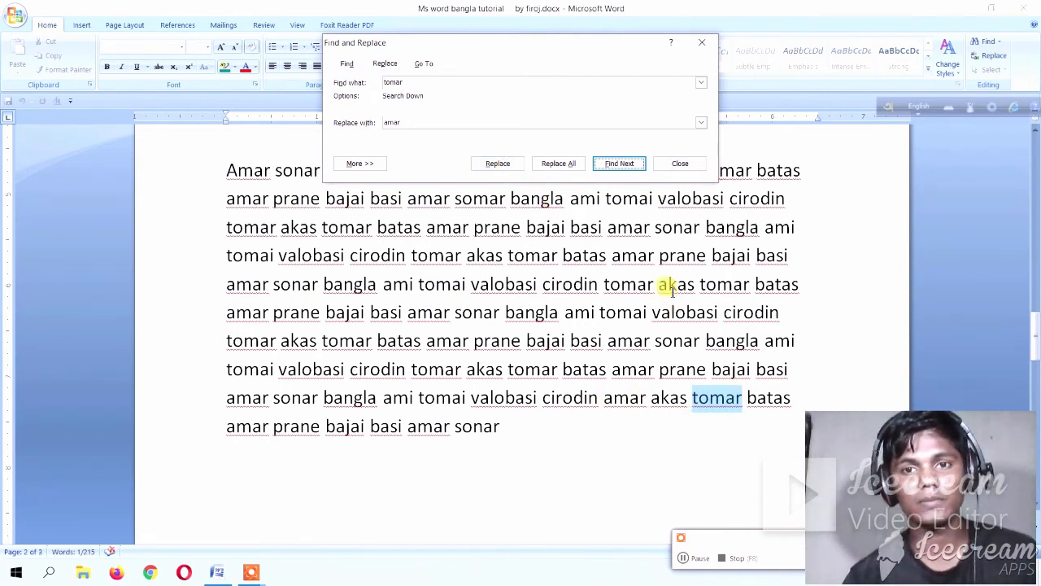
Find further occurrences of "tomar", continuing the search from the beginning of the document.
left_click(624, 167)
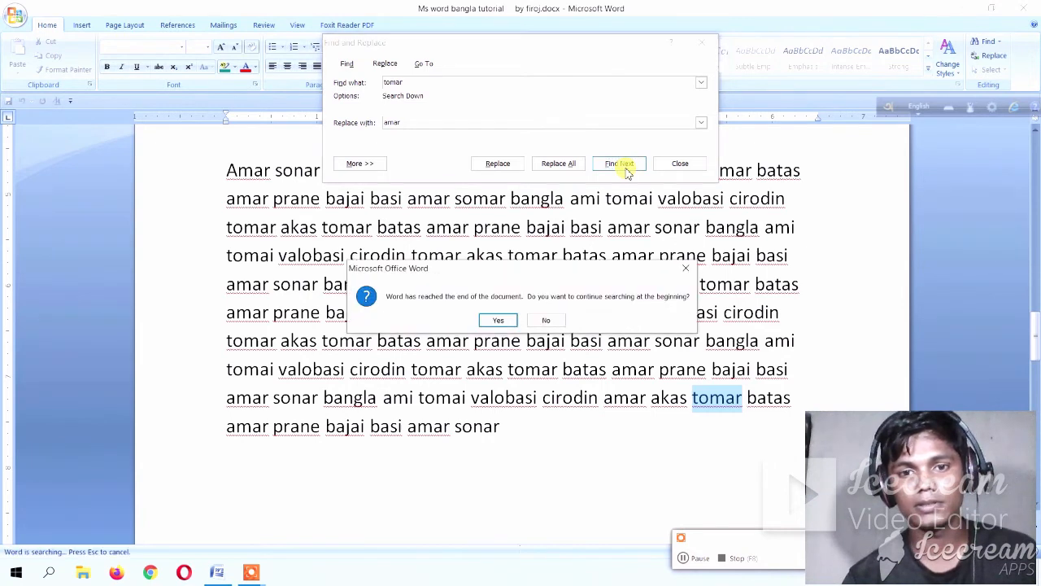
left_click(498, 321)
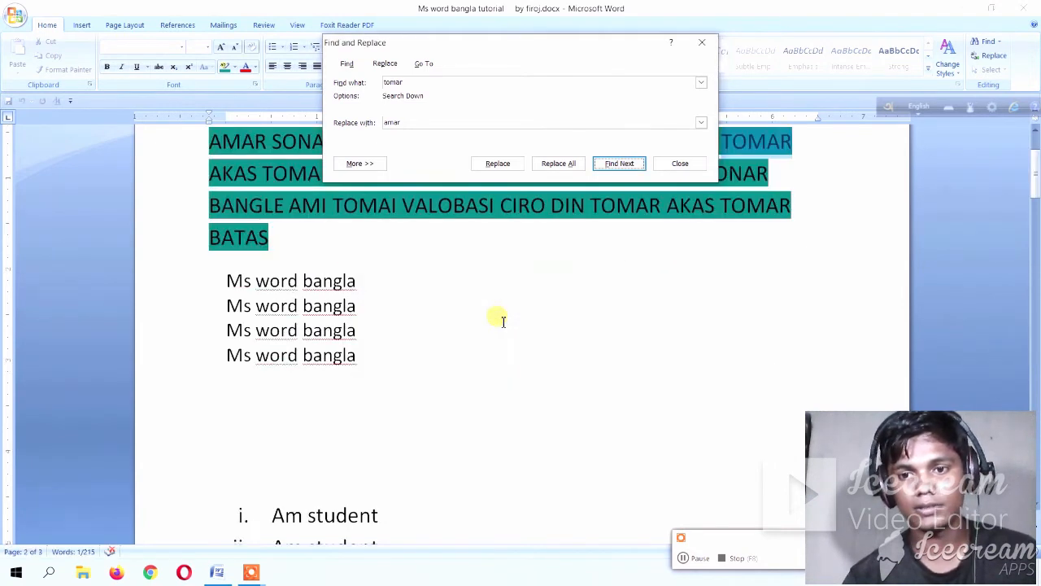
left_click(620, 164)
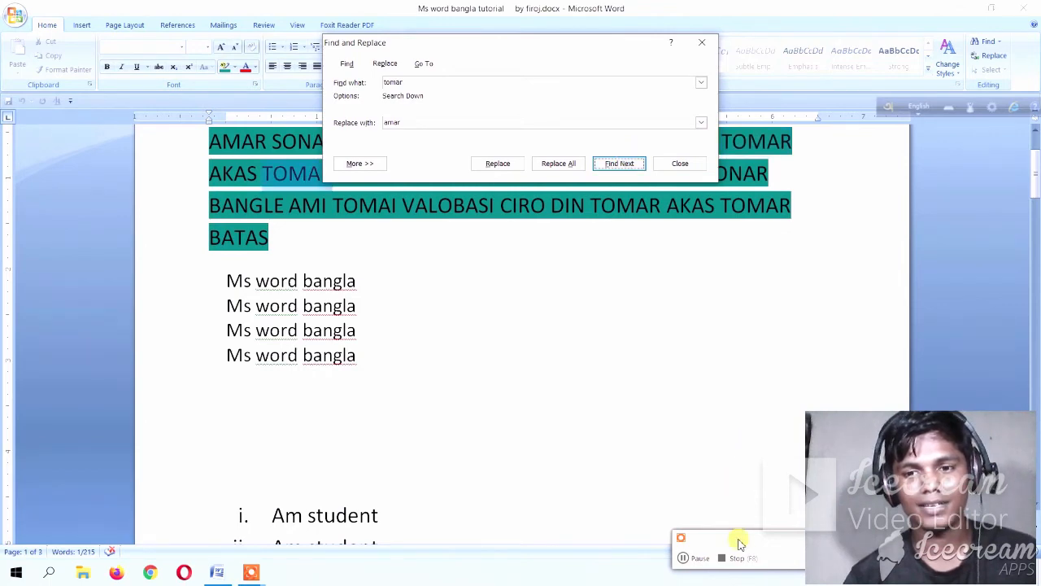
left_click(685, 559)
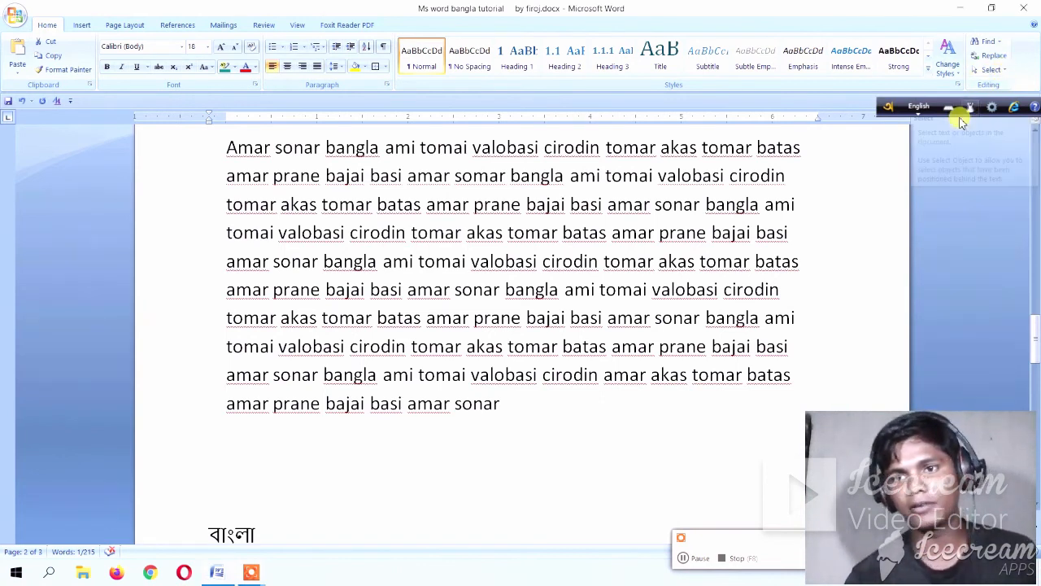
Move the floating English keyboard toolbar out of the way and view the Select options for all text, objects and similar formatting.
left_click(993, 70)
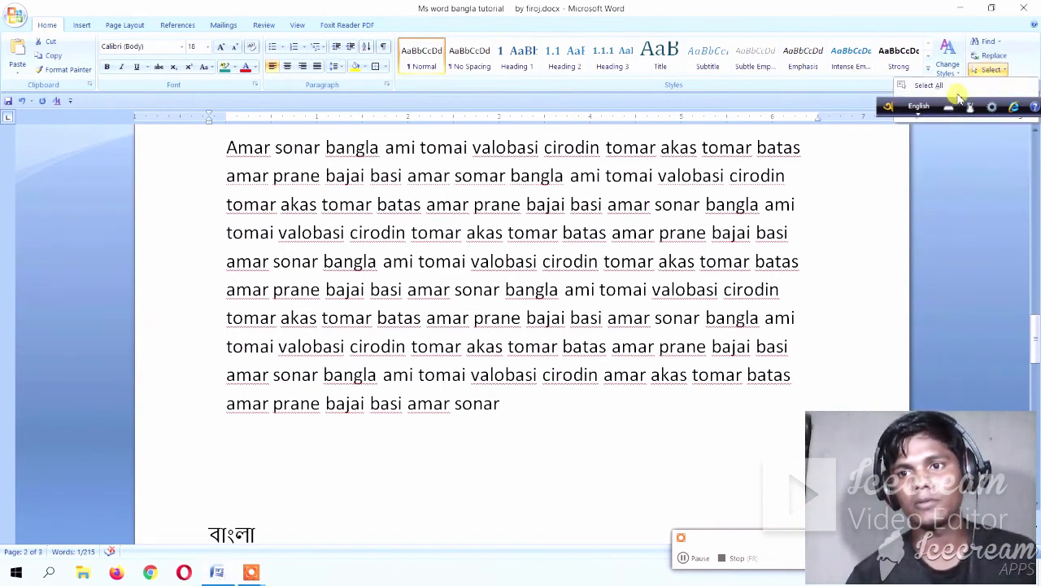
left_click(891, 109)
left_click_drag(891, 112, 929, 231)
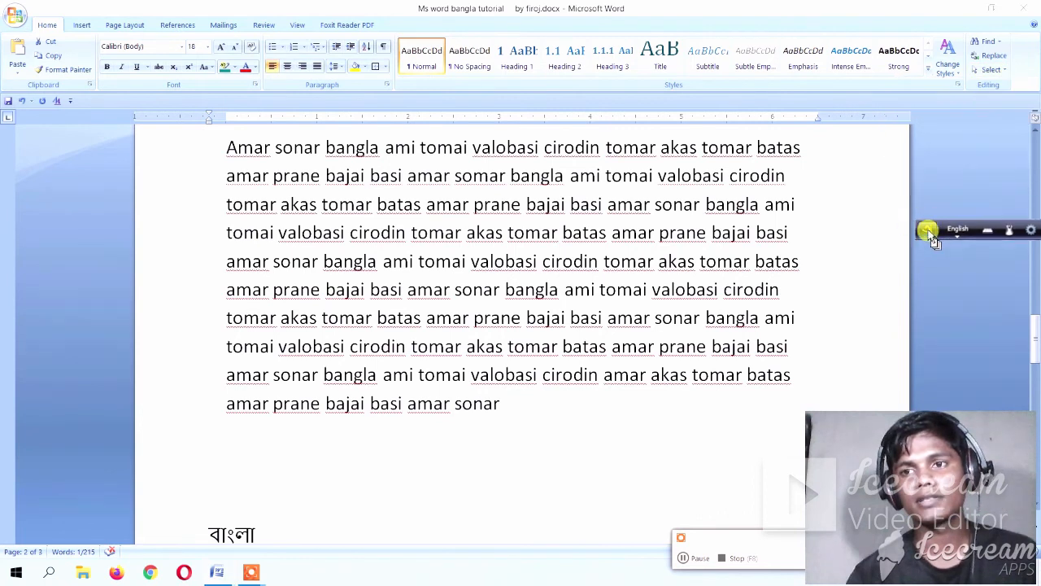
left_click(991, 70)
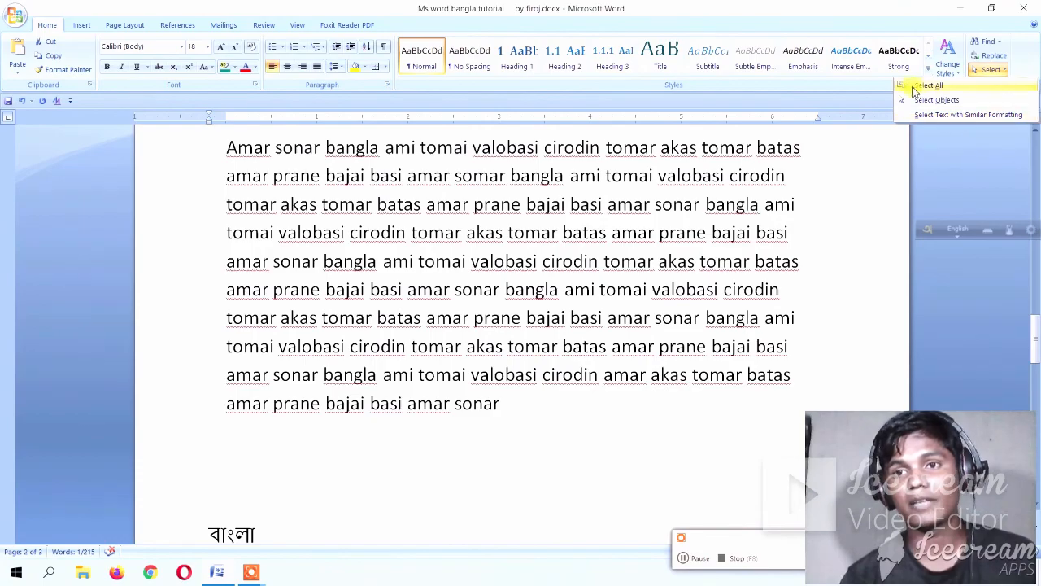
left_click(941, 135)
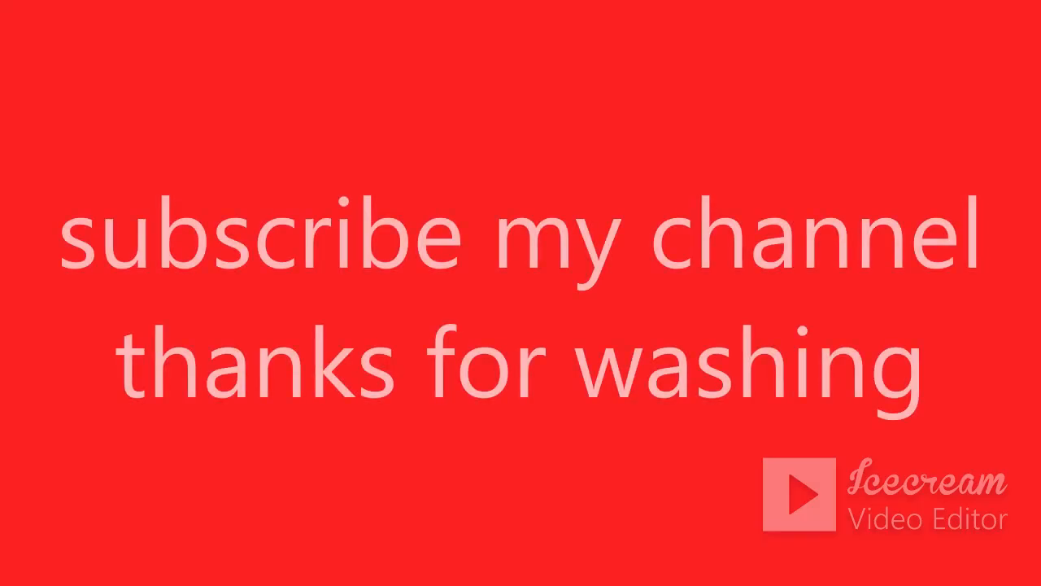